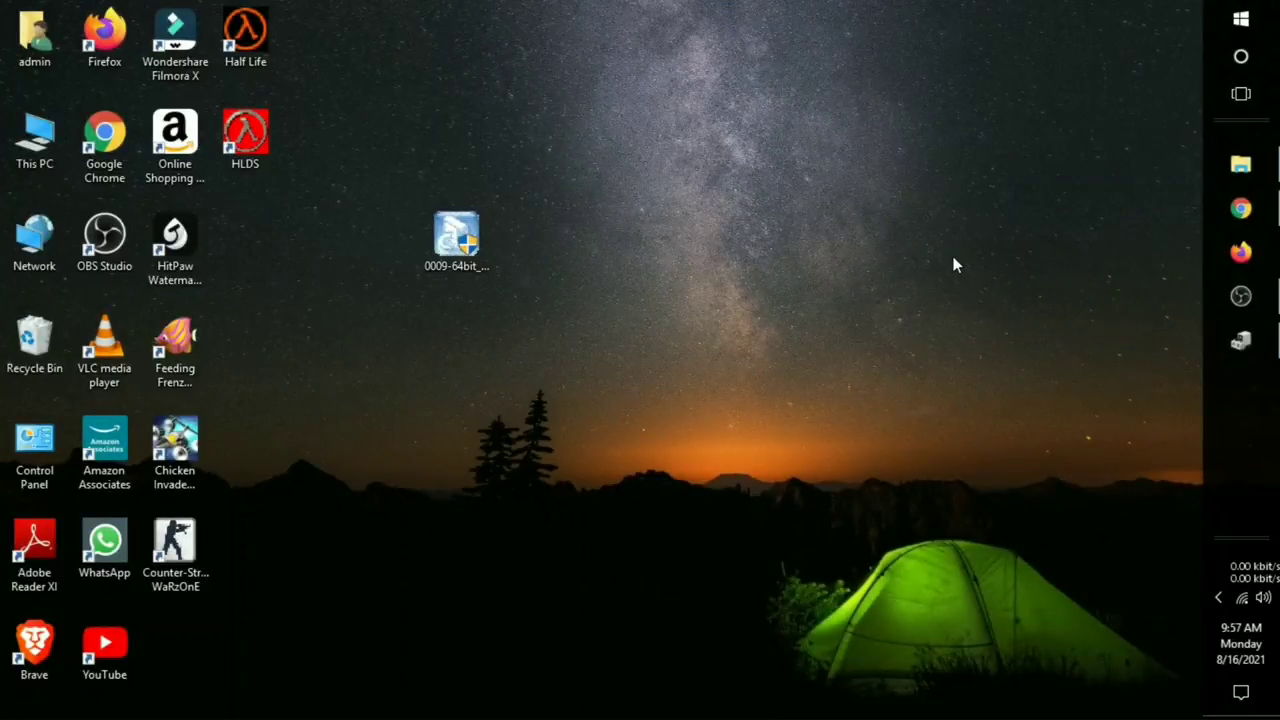
Switch to Chrome and review the Windows driver downloads on Realtek's High Definition Audio Codecs Software page
{"action": "left_click", "coordinate": [1240, 208]}
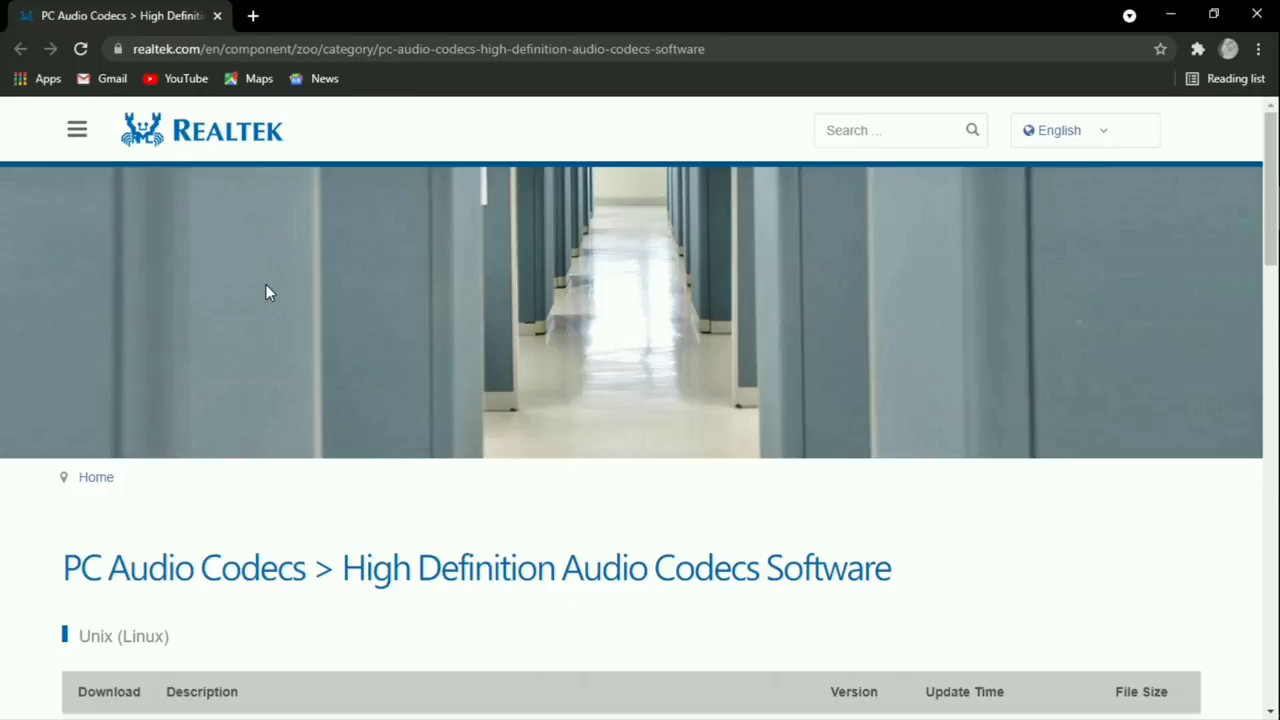
{"action": "scroll", "coordinate": [269, 289], "scroll_direction": "down", "scroll_amount": 2}
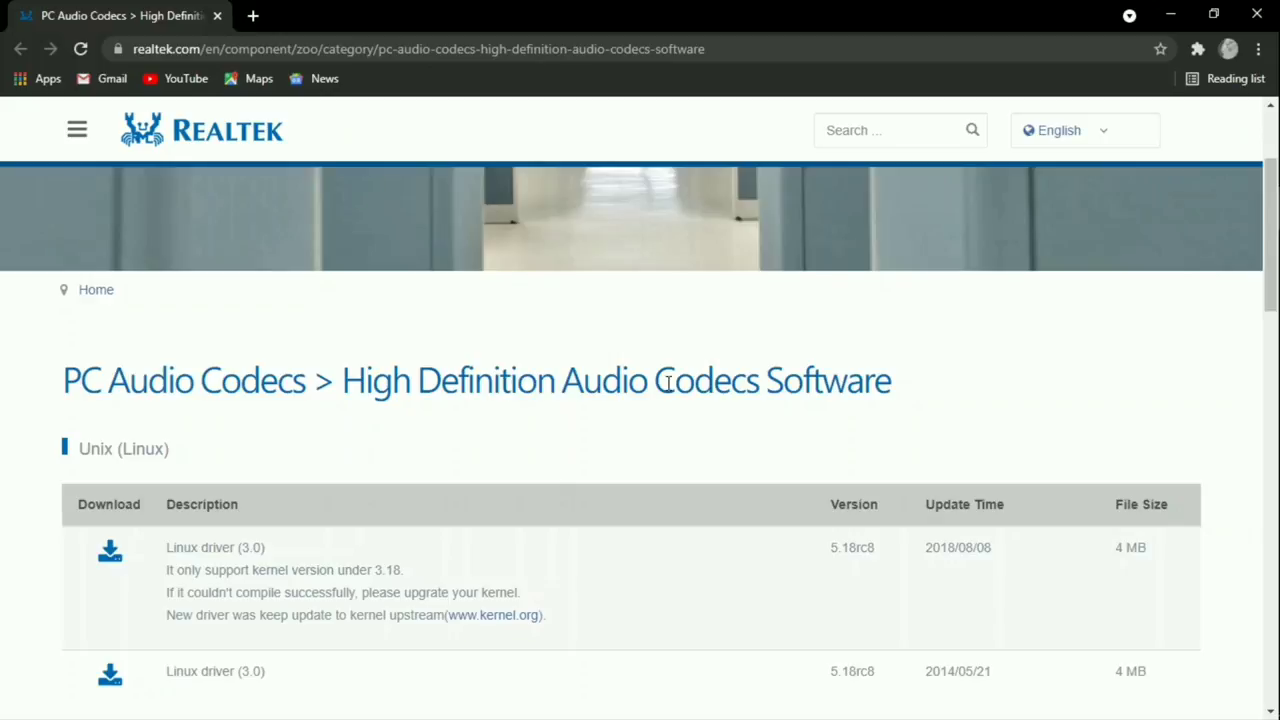
{"action": "scroll", "coordinate": [760, 440], "scroll_direction": "down", "scroll_amount": 2}
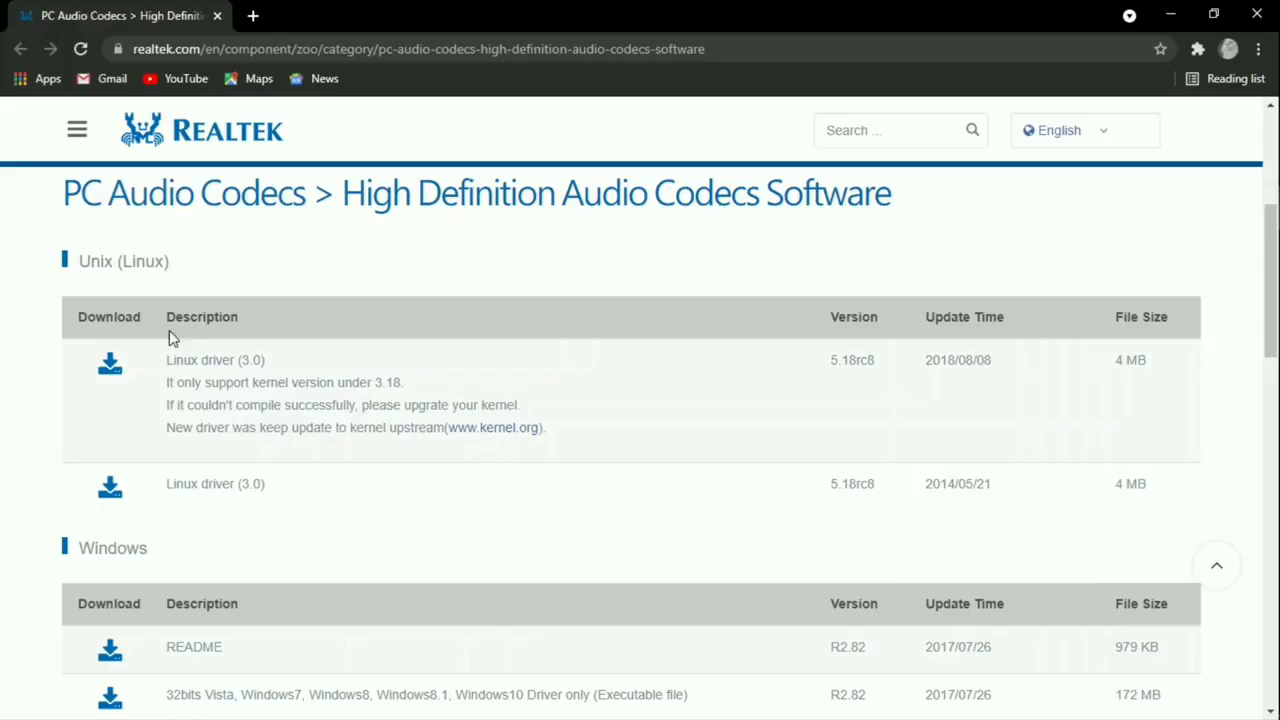
{"action": "scroll", "coordinate": [210, 408], "scroll_direction": "down", "scroll_amount": 1}
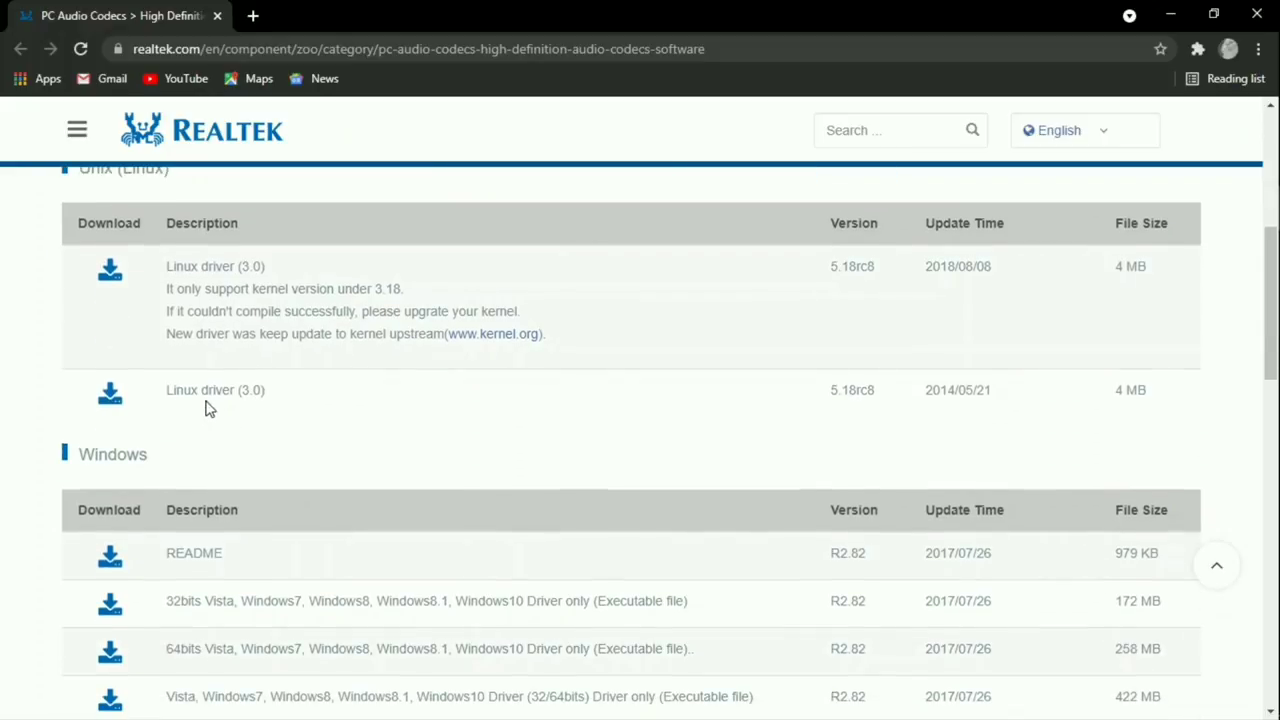
{"action": "scroll", "coordinate": [175, 268], "scroll_direction": "down", "scroll_amount": 1}
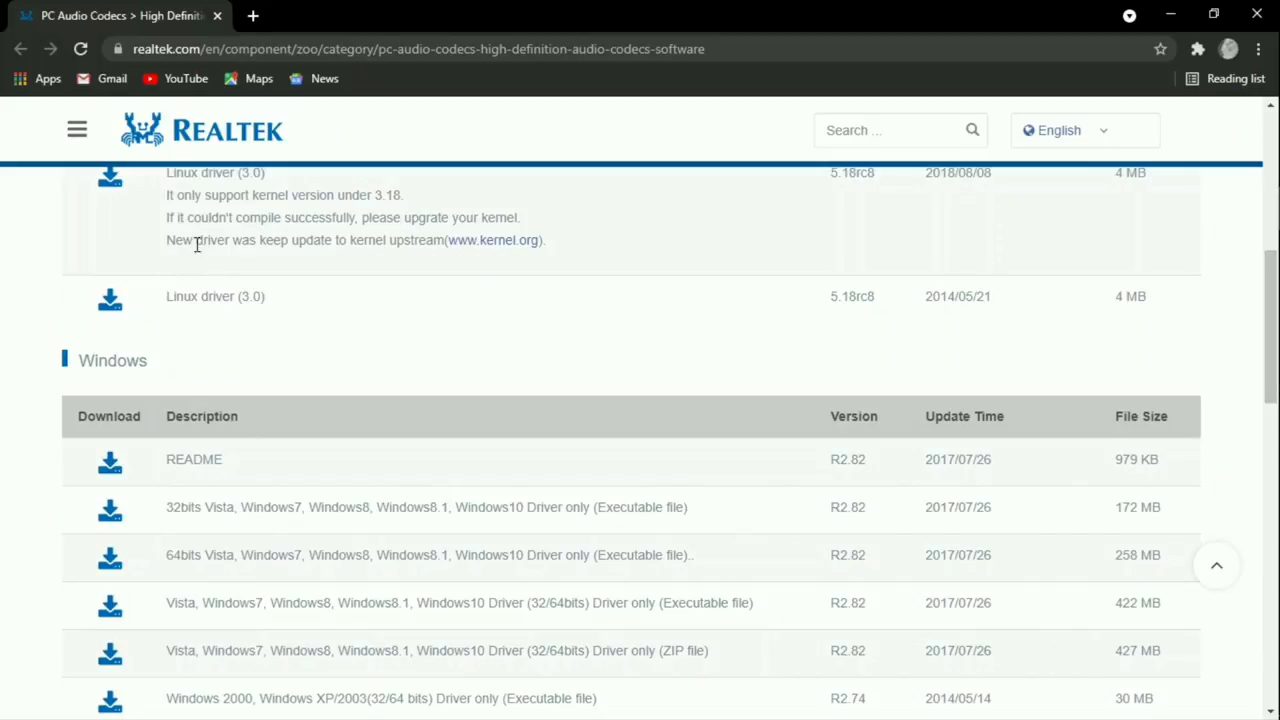
{"action": "scroll", "coordinate": [226, 289], "scroll_direction": "down", "scroll_amount": 1}
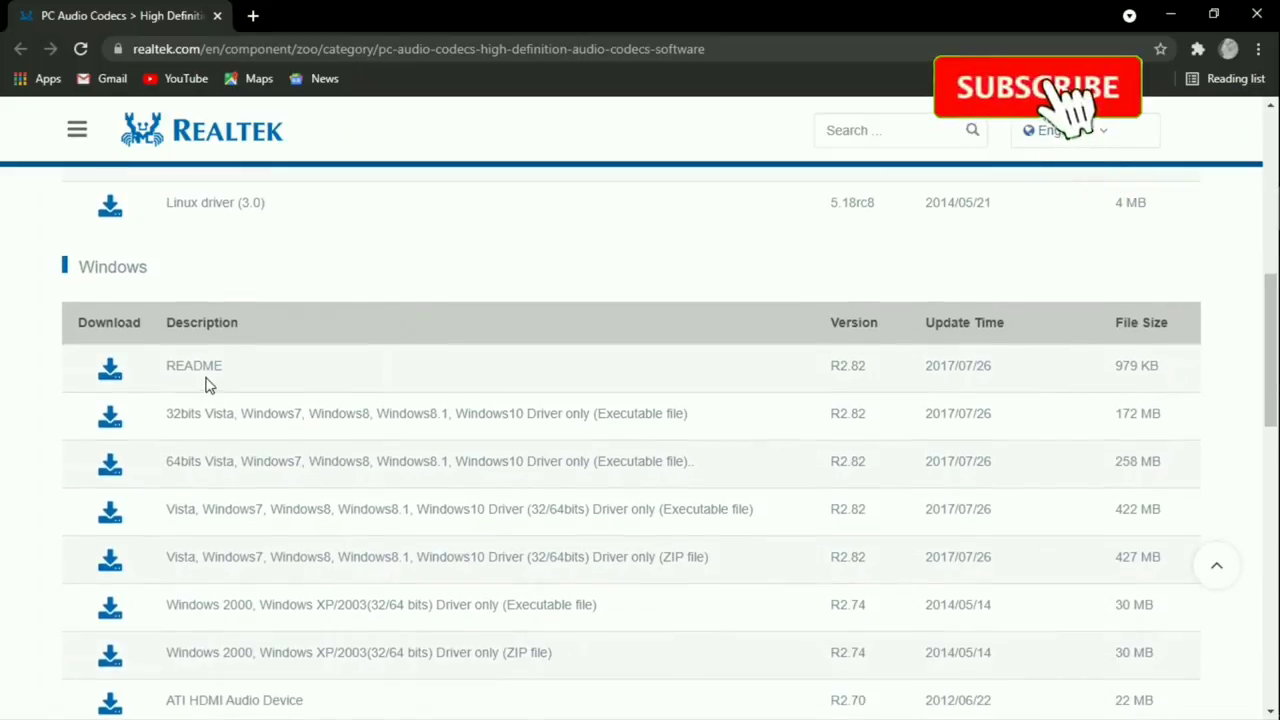
{"action": "scroll", "coordinate": [188, 365], "scroll_direction": "down", "scroll_amount": 1}
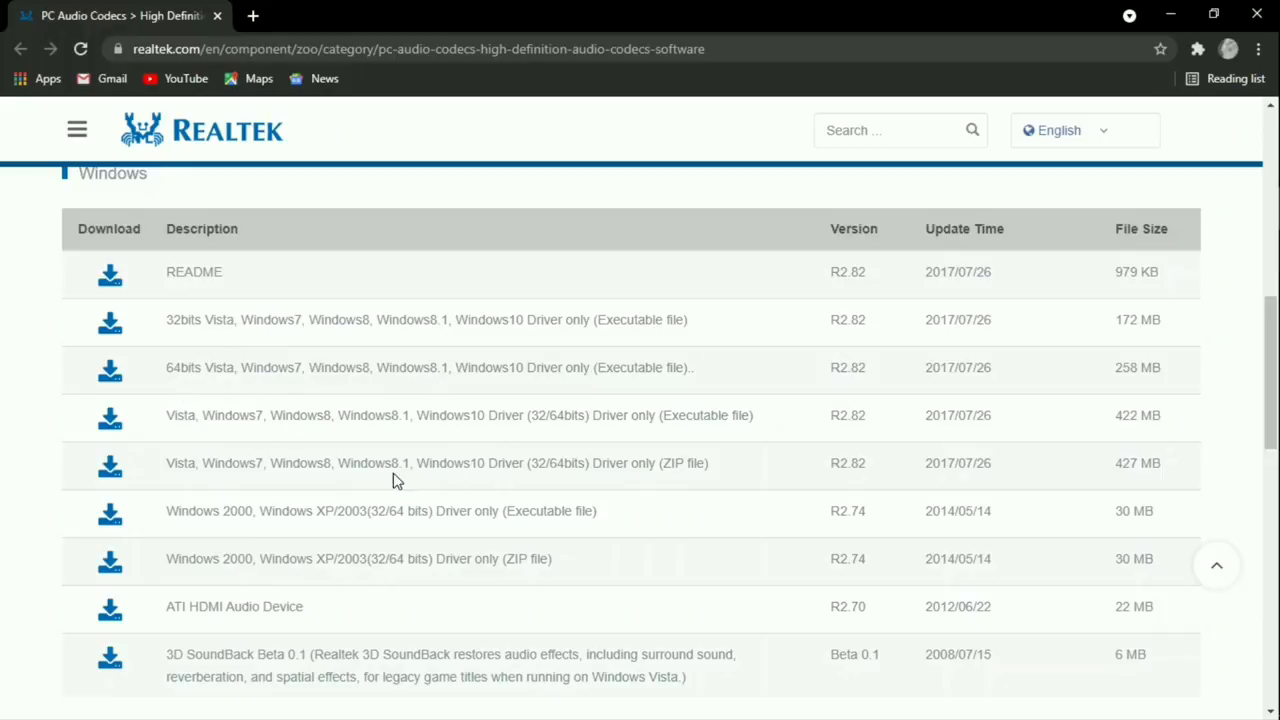
{"action": "scroll", "coordinate": [445, 406], "scroll_direction": "down", "scroll_amount": 1}
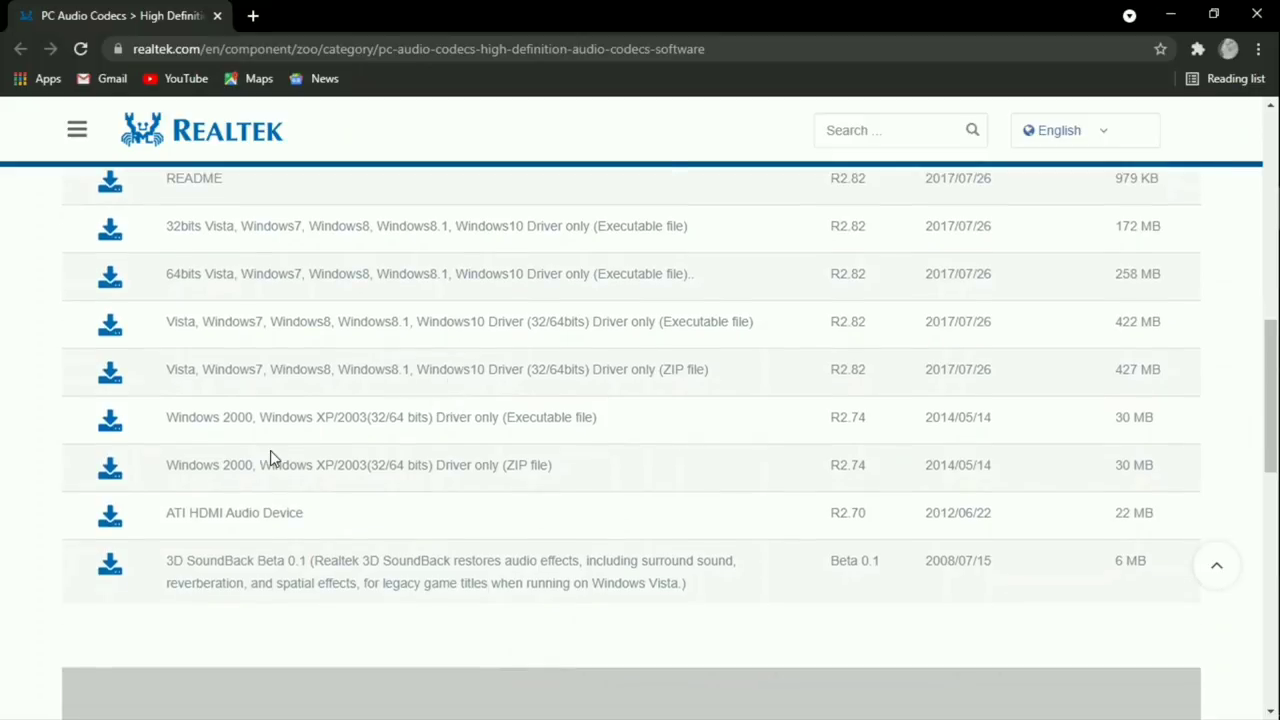
{"action": "scroll", "coordinate": [270, 455], "scroll_direction": "up", "scroll_amount": 2}
{"action": "scroll", "coordinate": [273, 442], "scroll_direction": "down", "scroll_amount": 1}
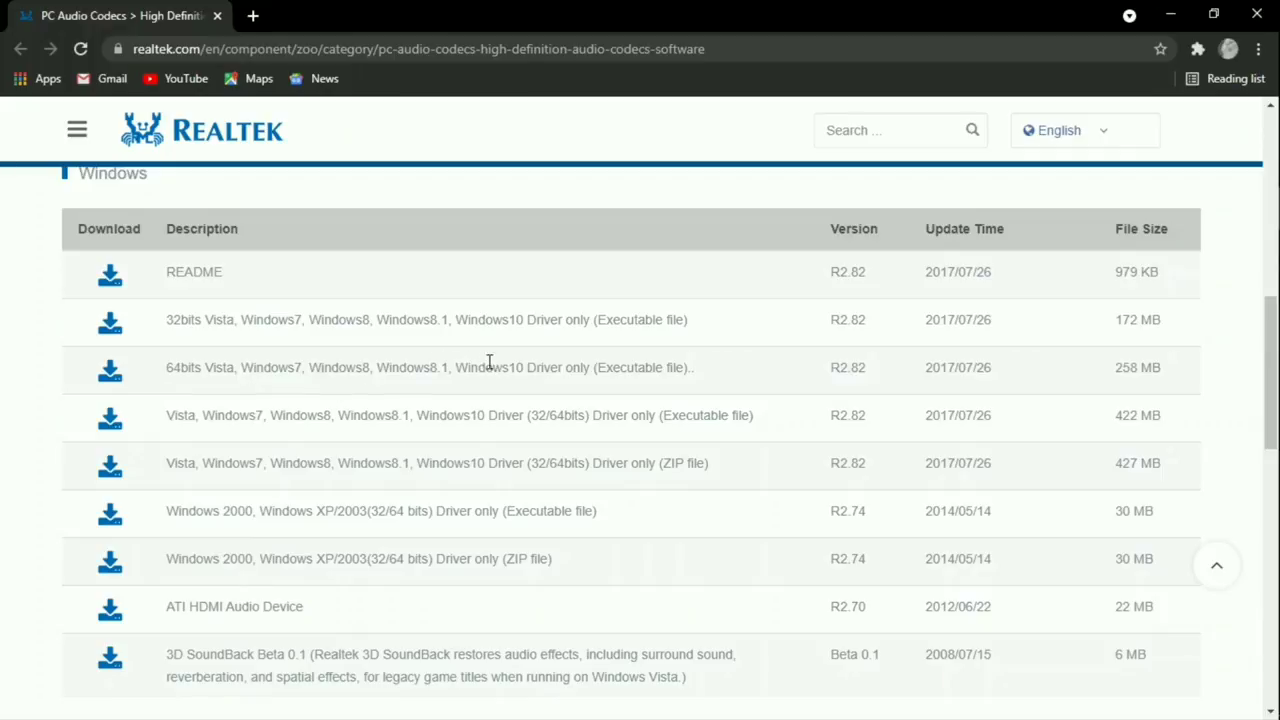
Compare the 32bits and 64bits Windows driver entries (Executable file) in the Realtek download list
{"action": "left_click_drag", "start_coordinate": [457, 372], "coordinate": [541, 385]}
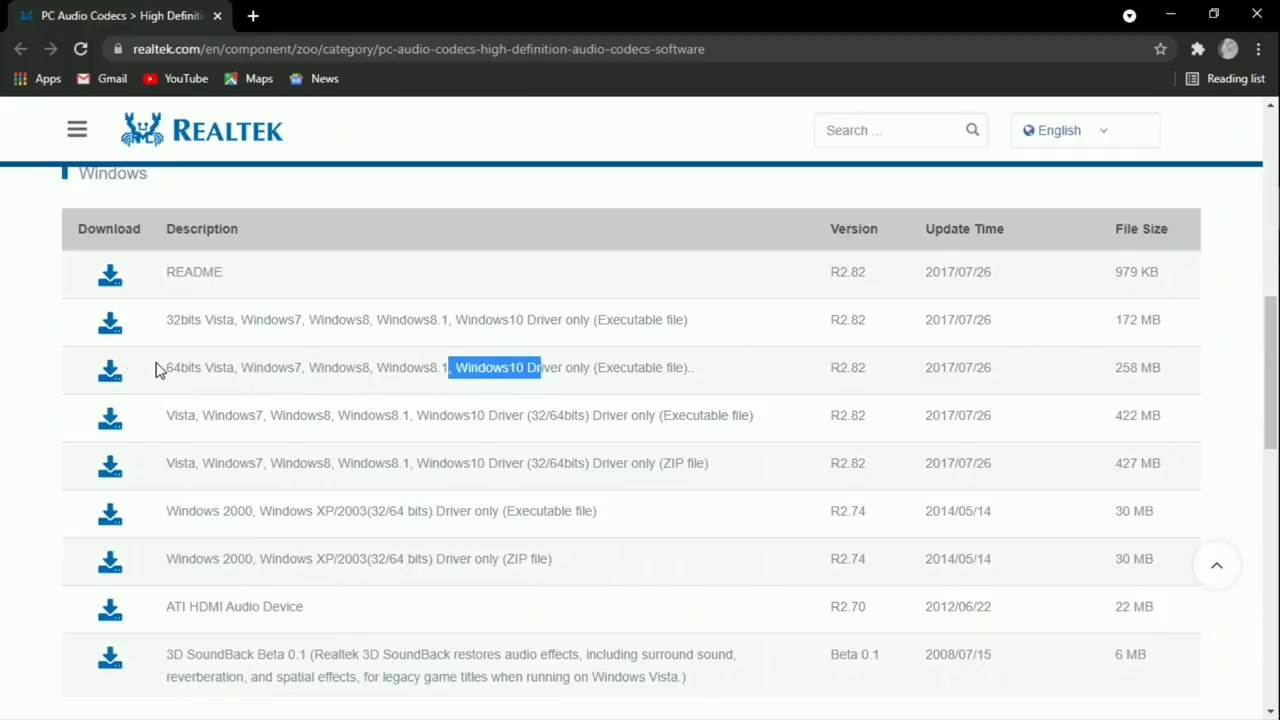
{"action": "left_click_drag", "start_coordinate": [160, 370], "coordinate": [201, 370]}
{"action": "left_click_drag", "start_coordinate": [155, 314], "coordinate": [201, 321]}
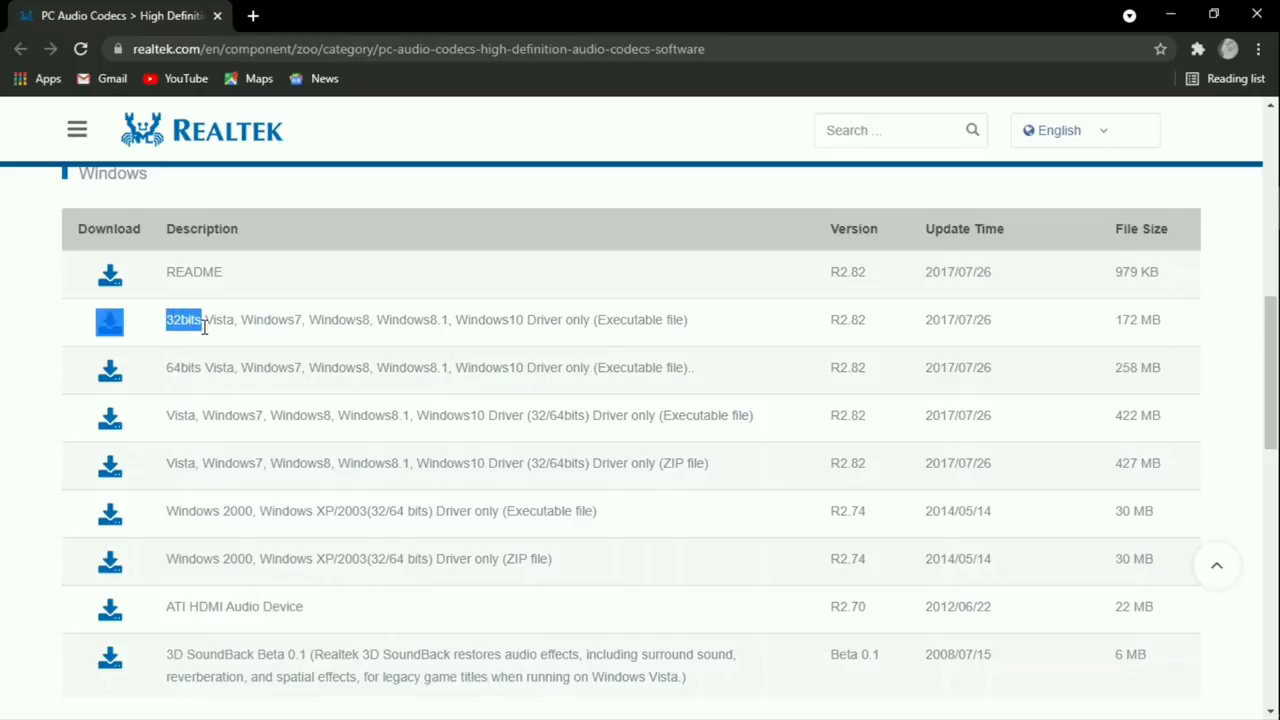
{"action": "left_click", "coordinate": [157, 358]}
{"action": "left_click_drag", "start_coordinate": [166, 367], "coordinate": [199, 384]}
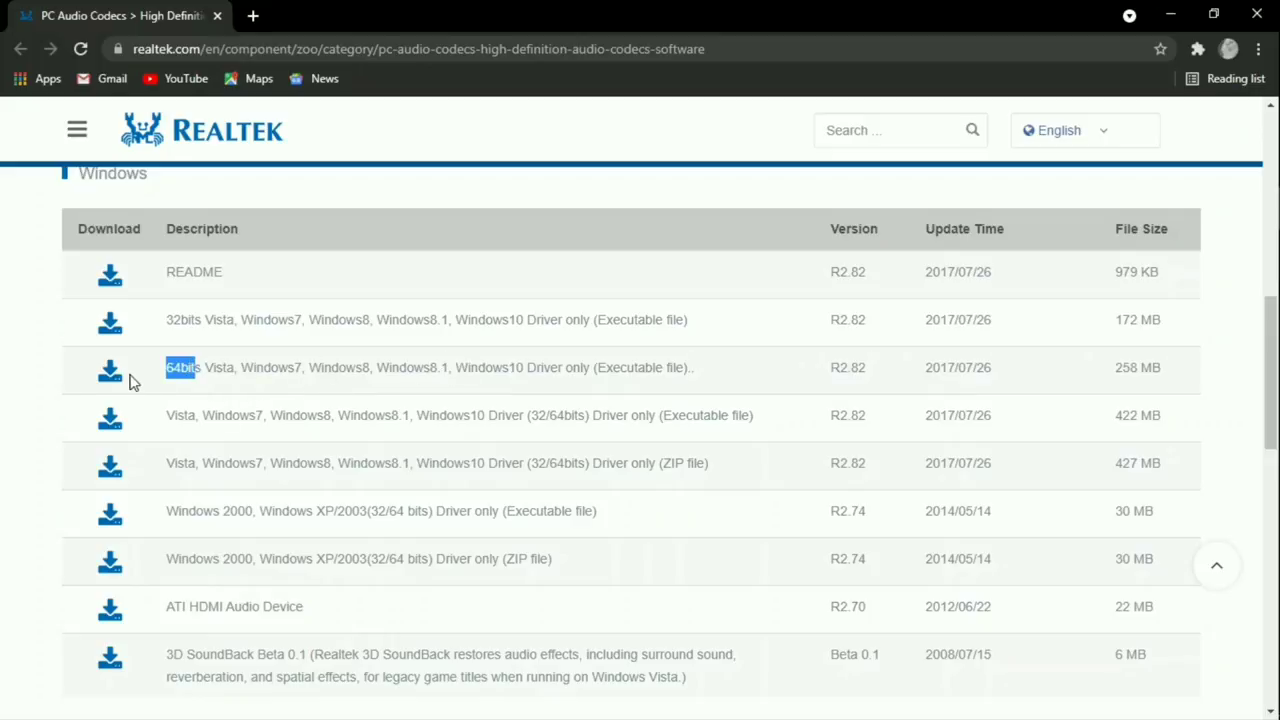
{"action": "left_click", "coordinate": [229, 358]}
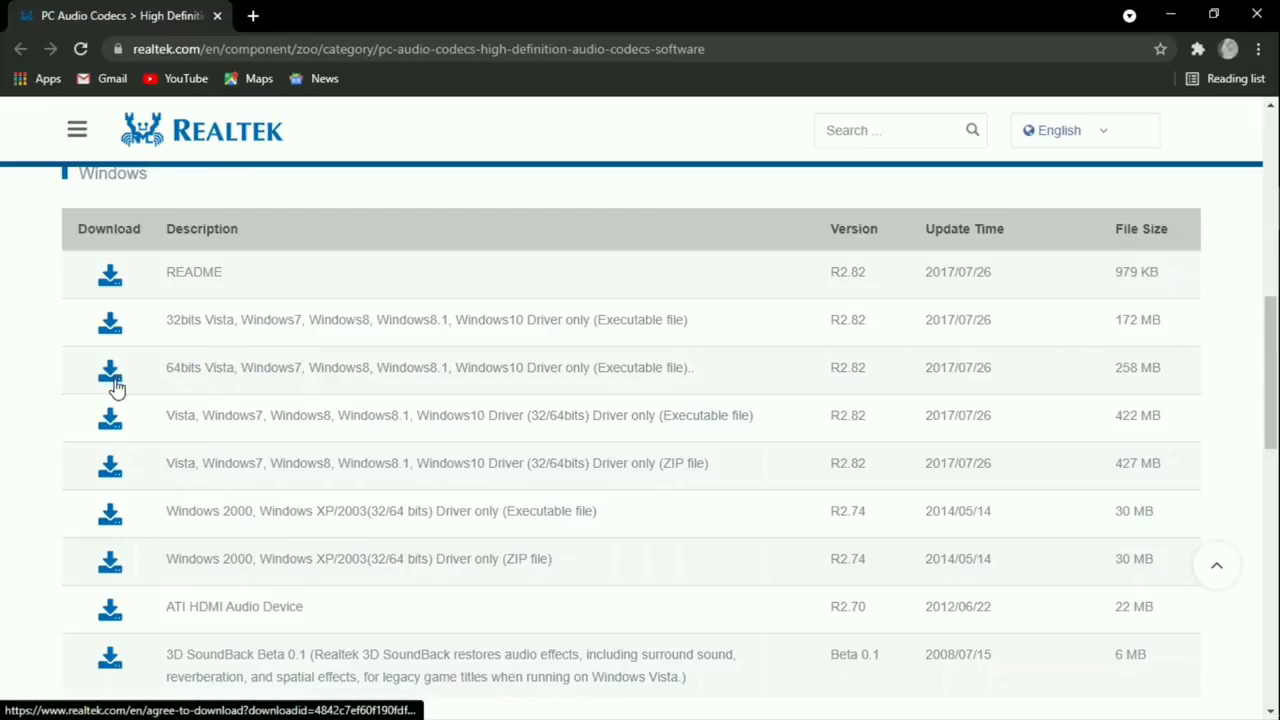
Request the 64bits Windows driver executable, accepting the terms and filling in the contact's e-mail on the download form
{"action": "left_click", "coordinate": [110, 376]}
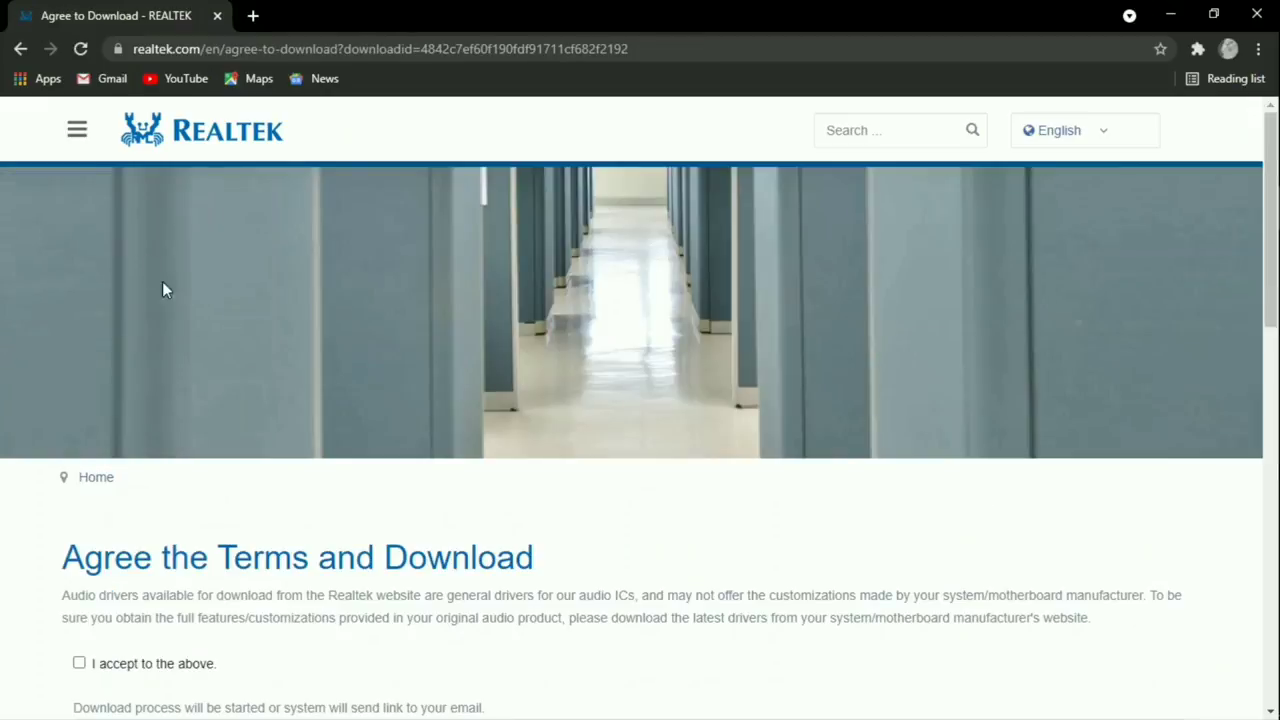
{"action": "scroll", "coordinate": [214, 334], "scroll_direction": "down", "scroll_amount": 3}
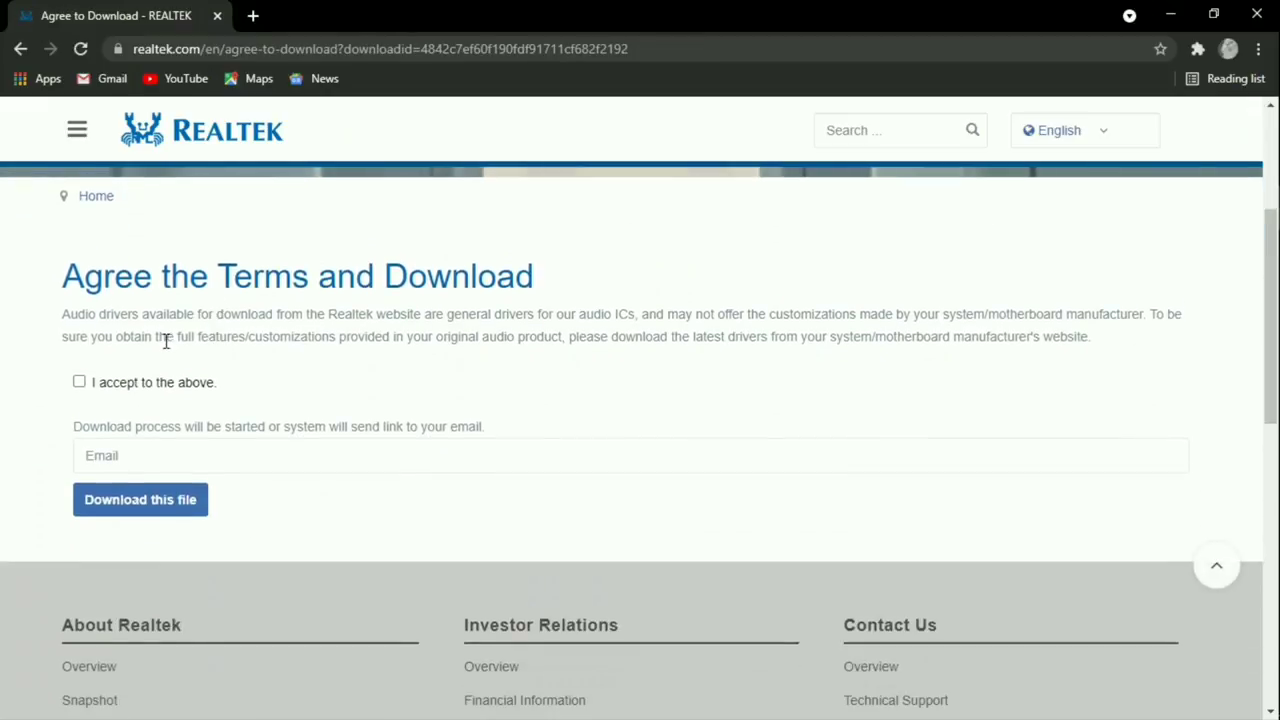
{"action": "left_click", "coordinate": [79, 382]}
{"action": "scroll", "coordinate": [220, 380], "scroll_direction": "down", "scroll_amount": 1}
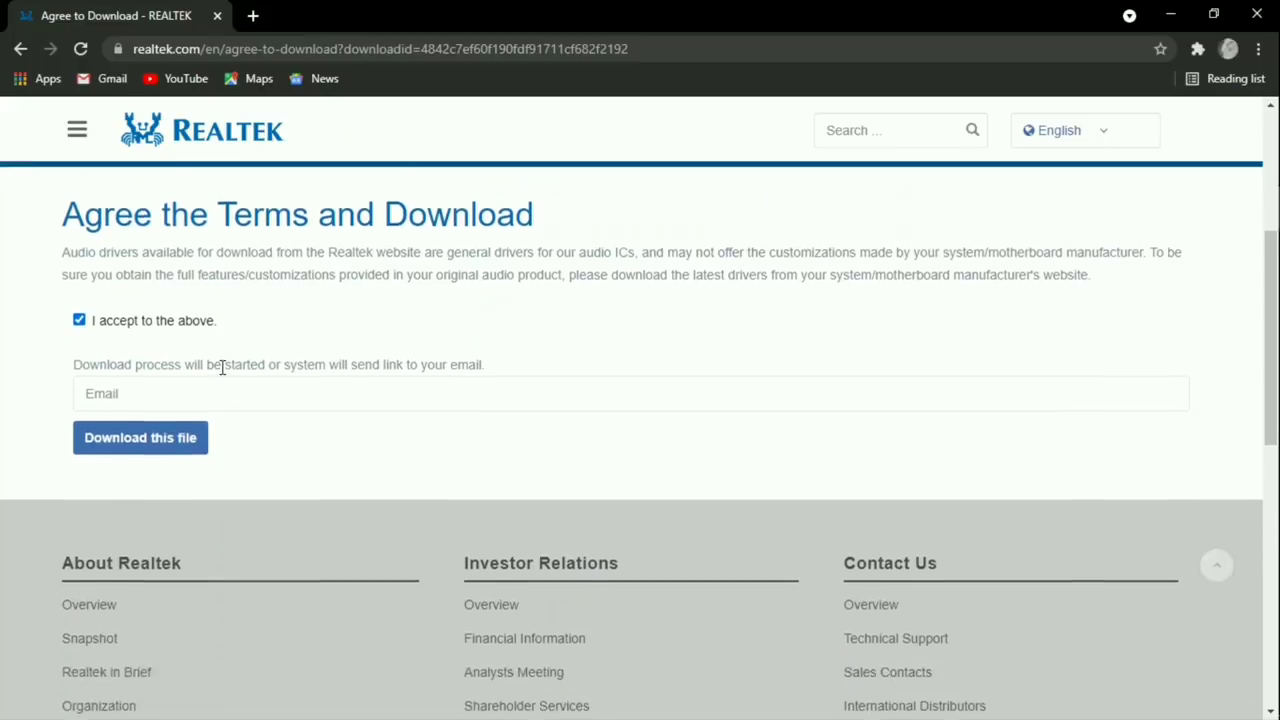
{"action": "left_click", "coordinate": [123, 361]}
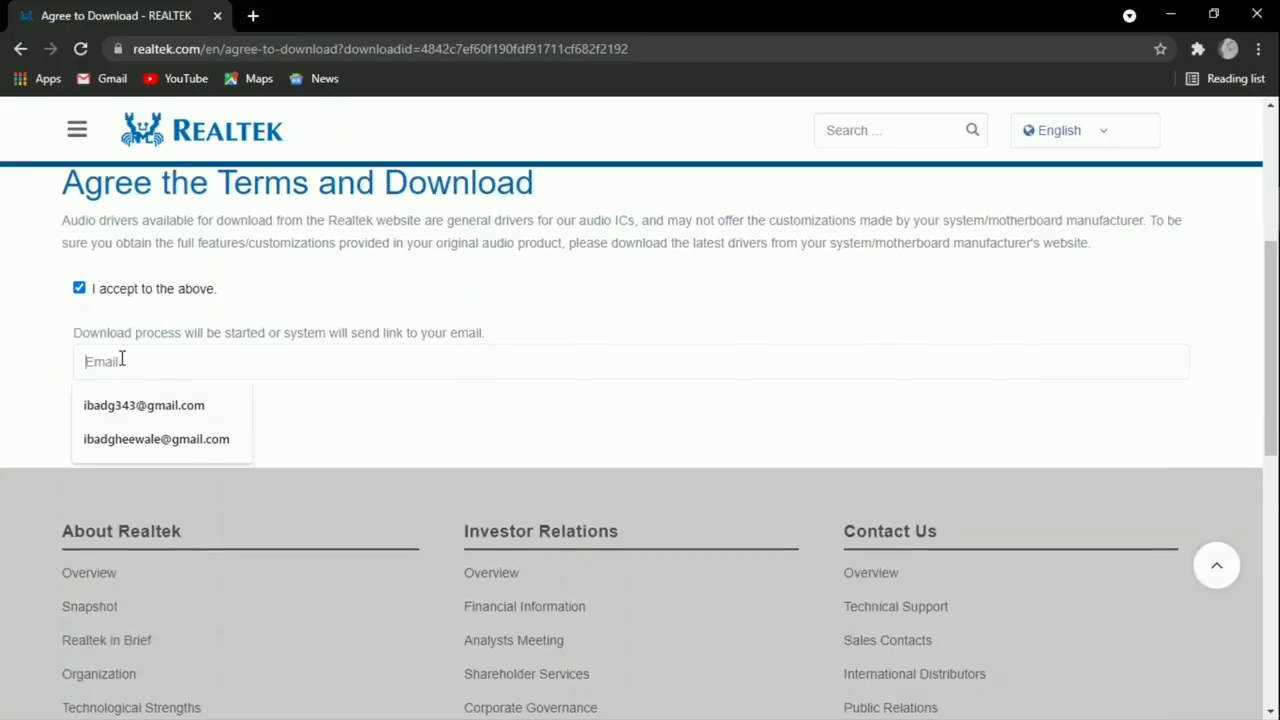
{"action": "left_click", "coordinate": [170, 405]}
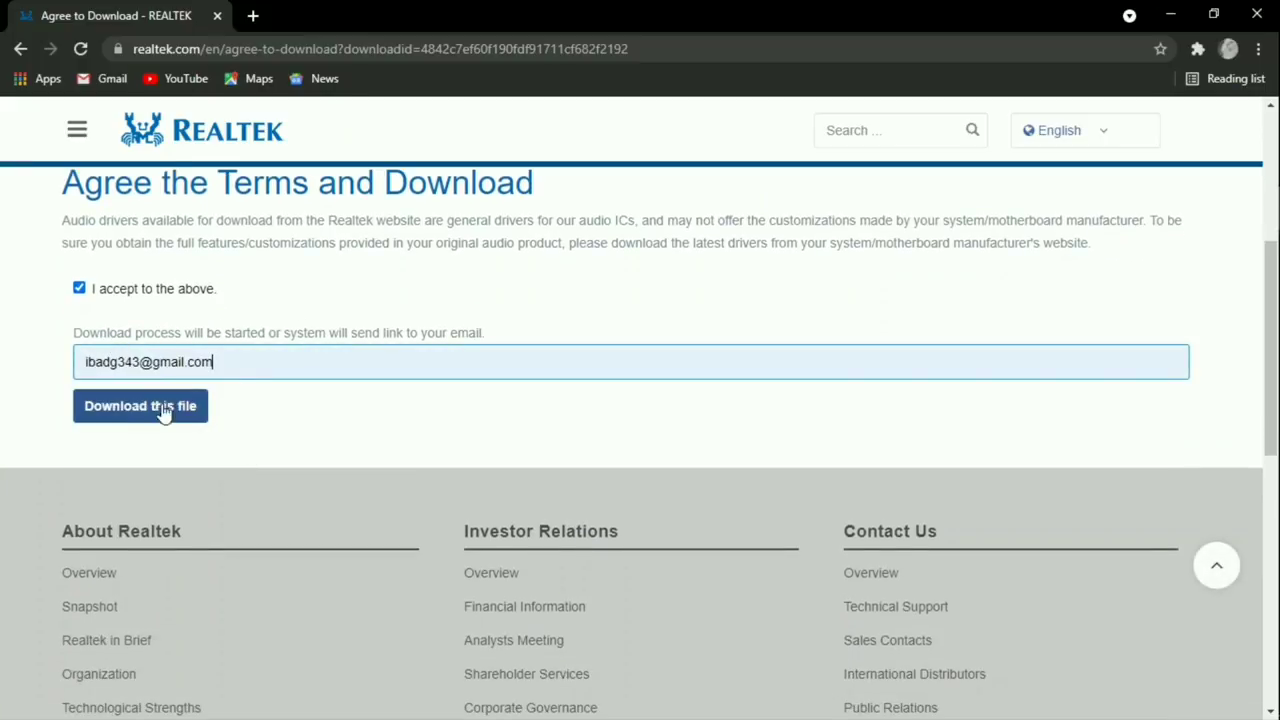
{"action": "left_click", "coordinate": [122, 414]}
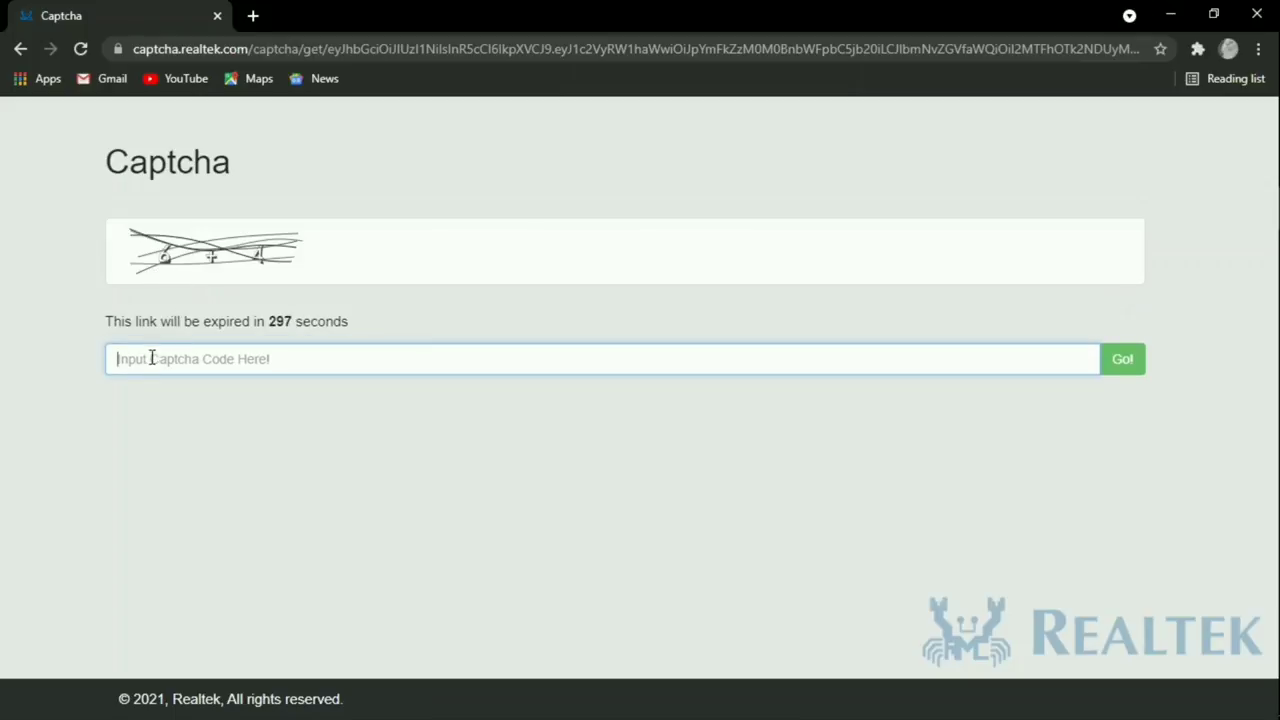
Enter the captcha code and submit it to start the driver download
{"action": "type", "text": "10"}
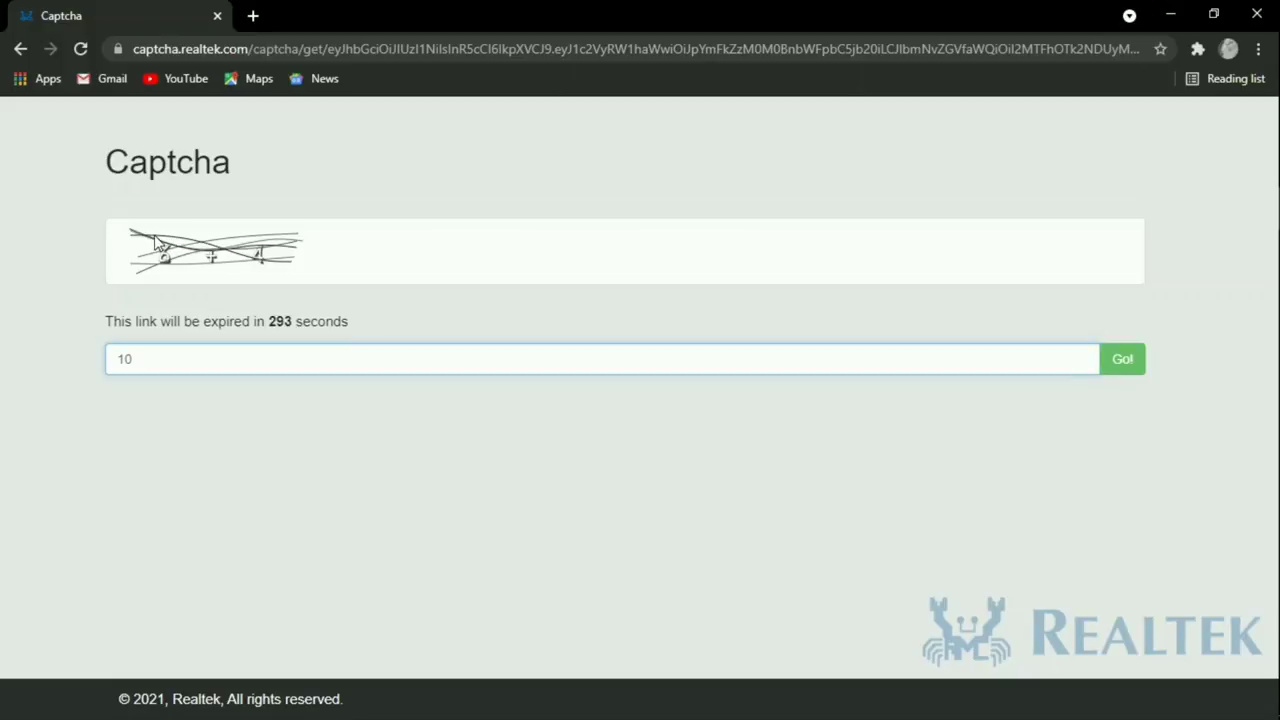
{"action": "left_click", "coordinate": [277, 263]}
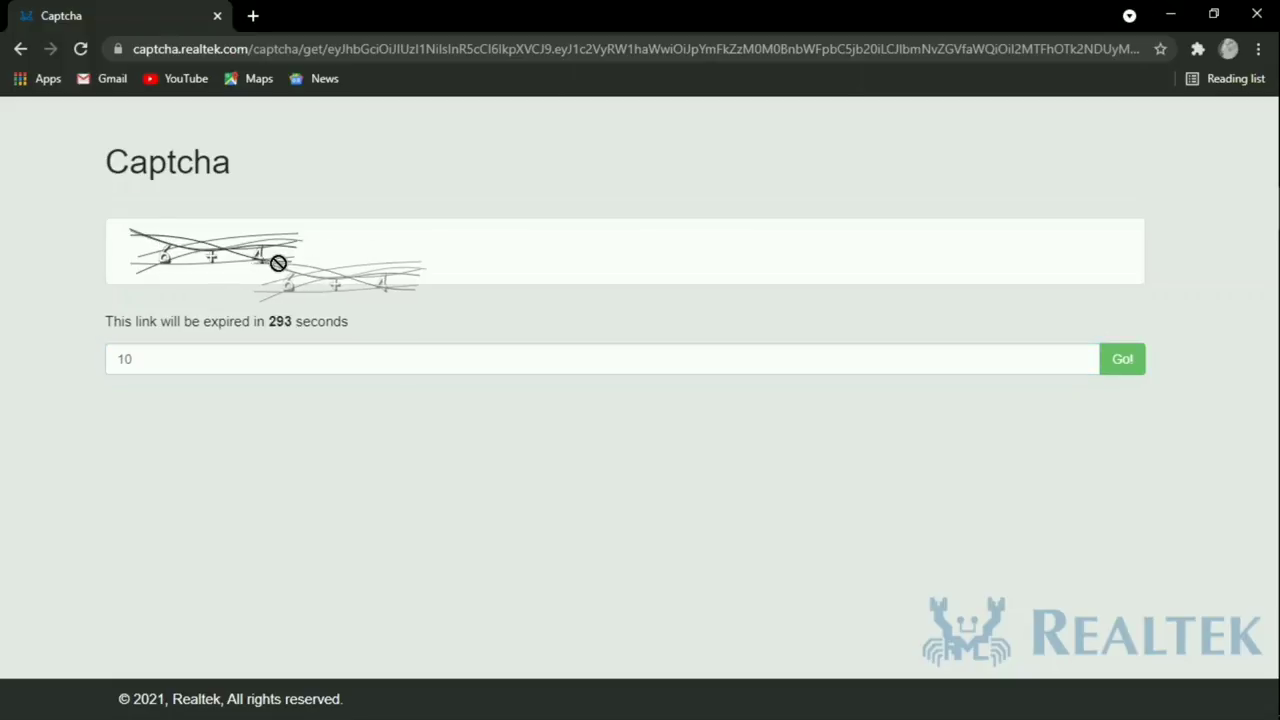
{"action": "left_click", "coordinate": [1130, 366]}
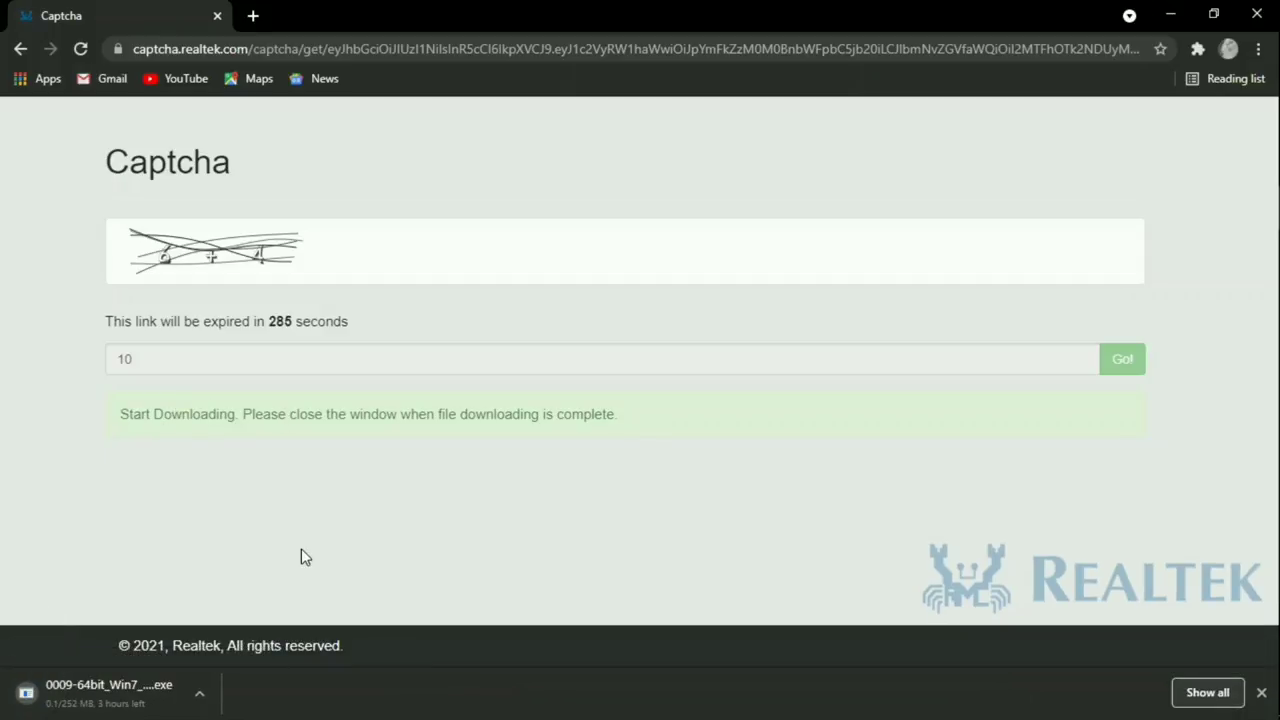
Open the browser's download list, cancel the 0009-64bit_Win7_Win8_Win81_Win10_R282.exe download and remove its entry
{"action": "left_click", "coordinate": [1258, 49]}
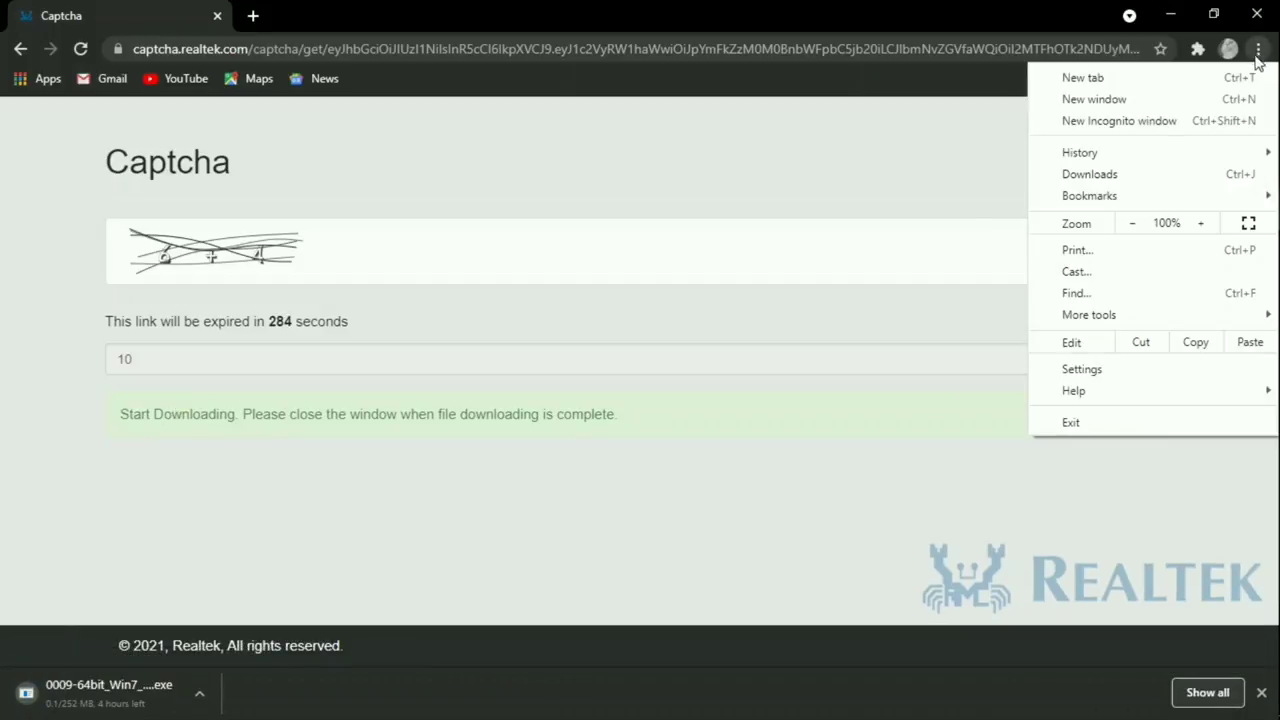
{"action": "left_click", "coordinate": [1122, 174]}
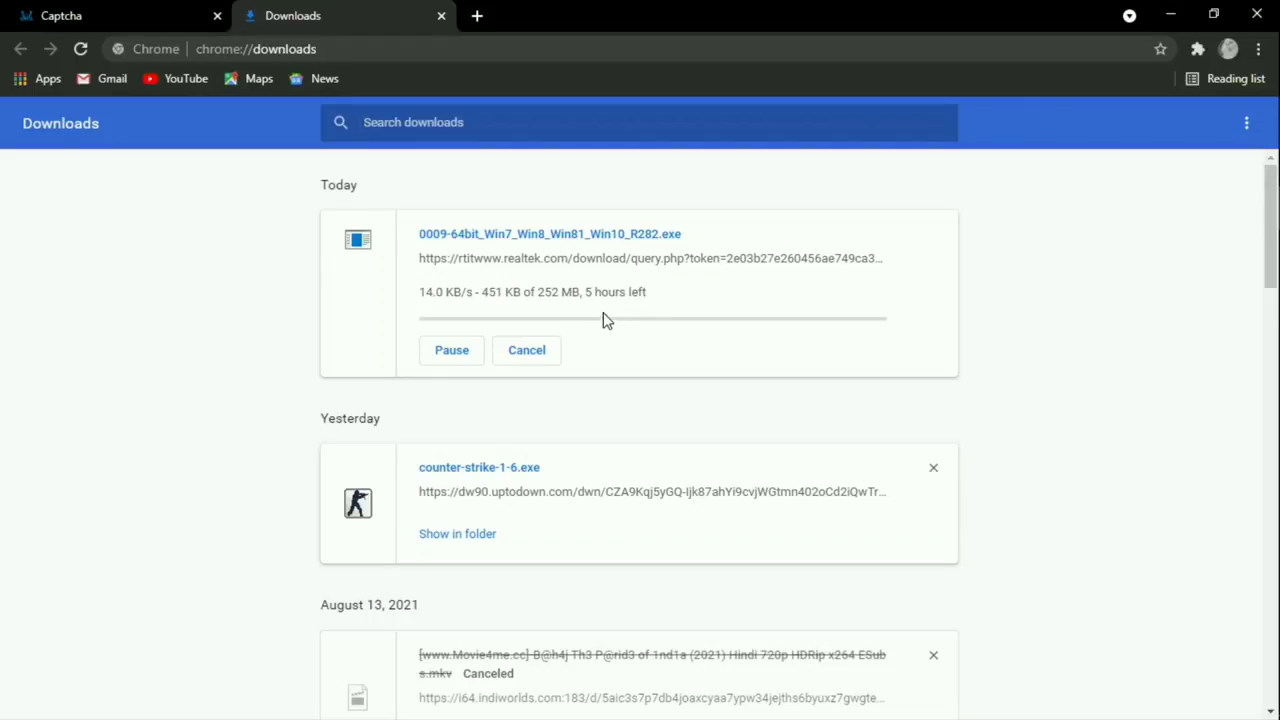
{"action": "left_click", "coordinate": [457, 354]}
{"action": "left_click", "coordinate": [545, 351]}
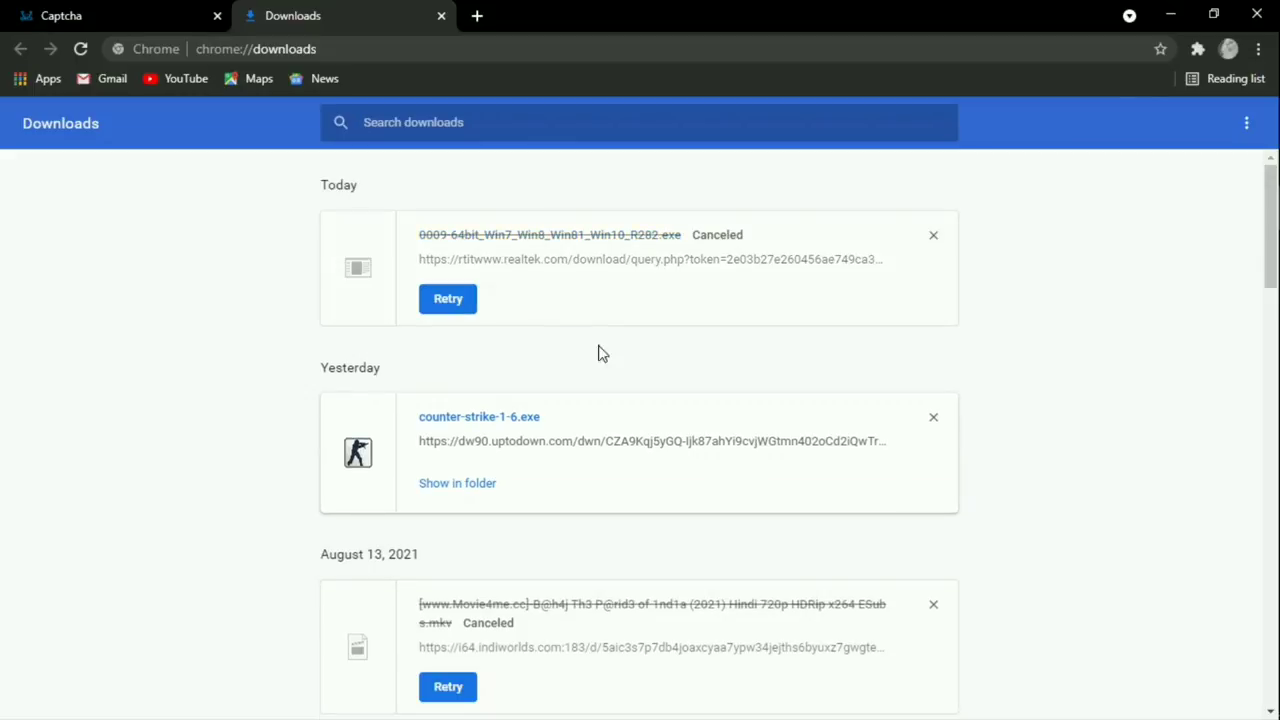
{"action": "left_click", "coordinate": [925, 239]}
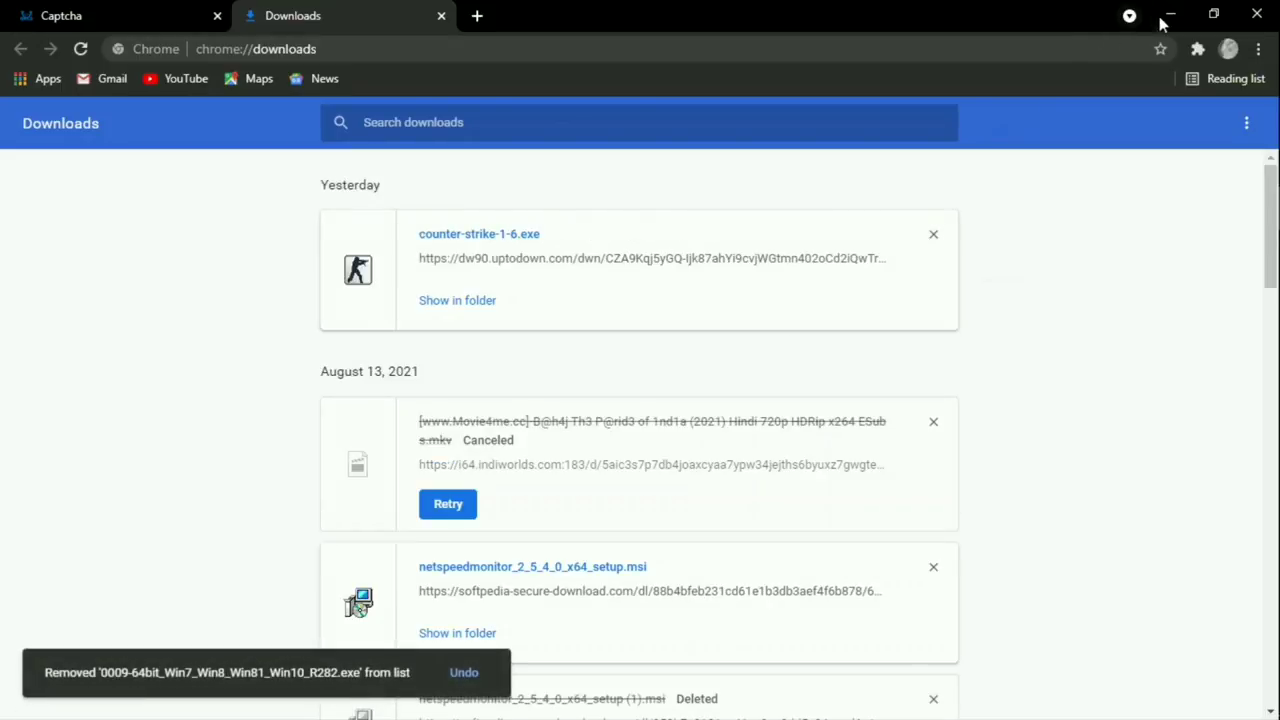
Minimize the browser, move the 0009-64bit driver installer's icon closer to the middle of the desktop, and refresh the desktop
{"action": "left_click", "coordinate": [1166, 15]}
{"action": "right_click", "coordinate": [709, 151]}
{"action": "left_click", "coordinate": [794, 206]}
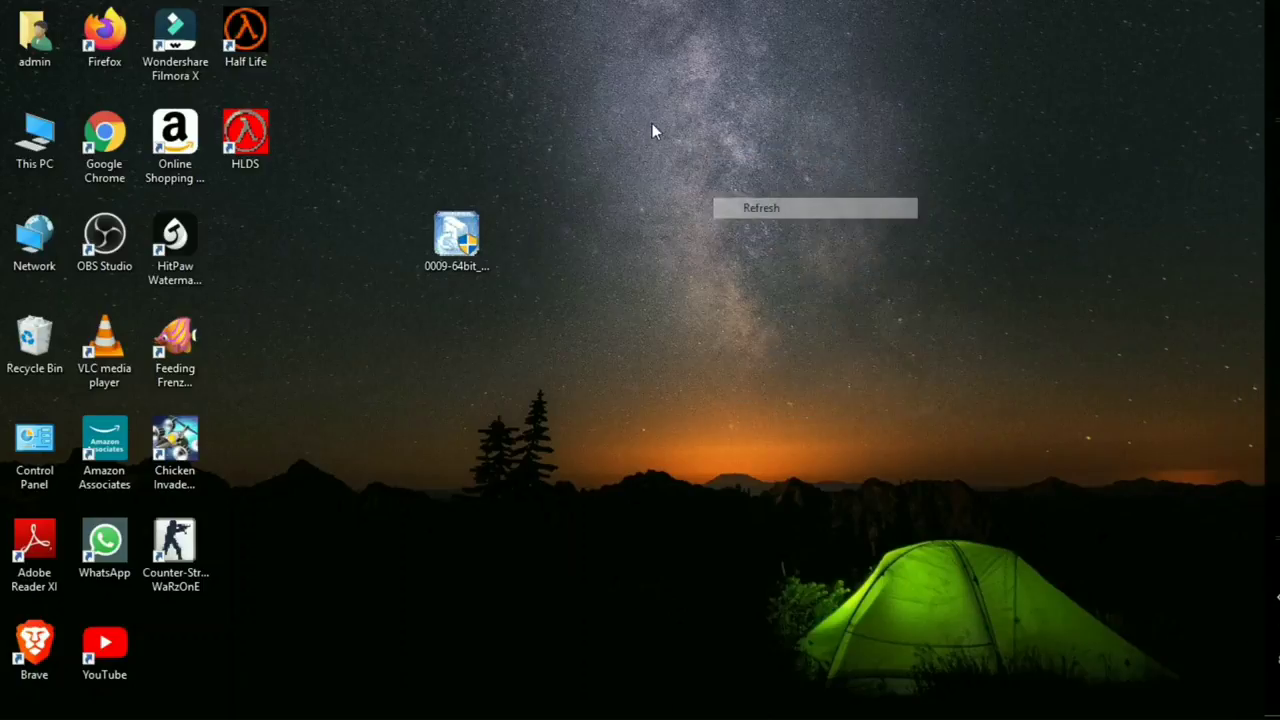
{"action": "right_click", "coordinate": [650, 121]}
{"action": "left_click", "coordinate": [740, 179]}
{"action": "left_click_drag", "start_coordinate": [456, 240], "coordinate": [597, 245]}
{"action": "left_click_drag", "start_coordinate": [543, 204], "coordinate": [680, 325]}
{"action": "right_click", "coordinate": [712, 268]}
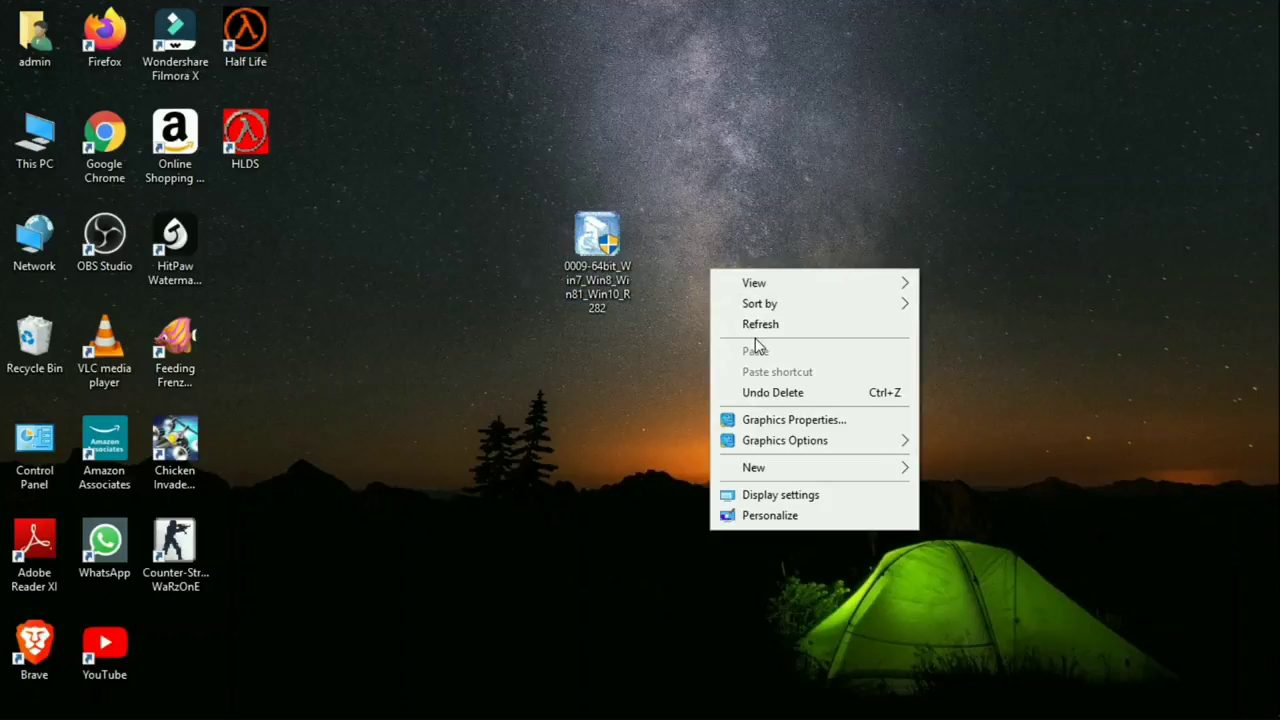
{"action": "left_click", "coordinate": [754, 324]}
{"action": "right_click", "coordinate": [740, 258]}
{"action": "left_click", "coordinate": [770, 306]}
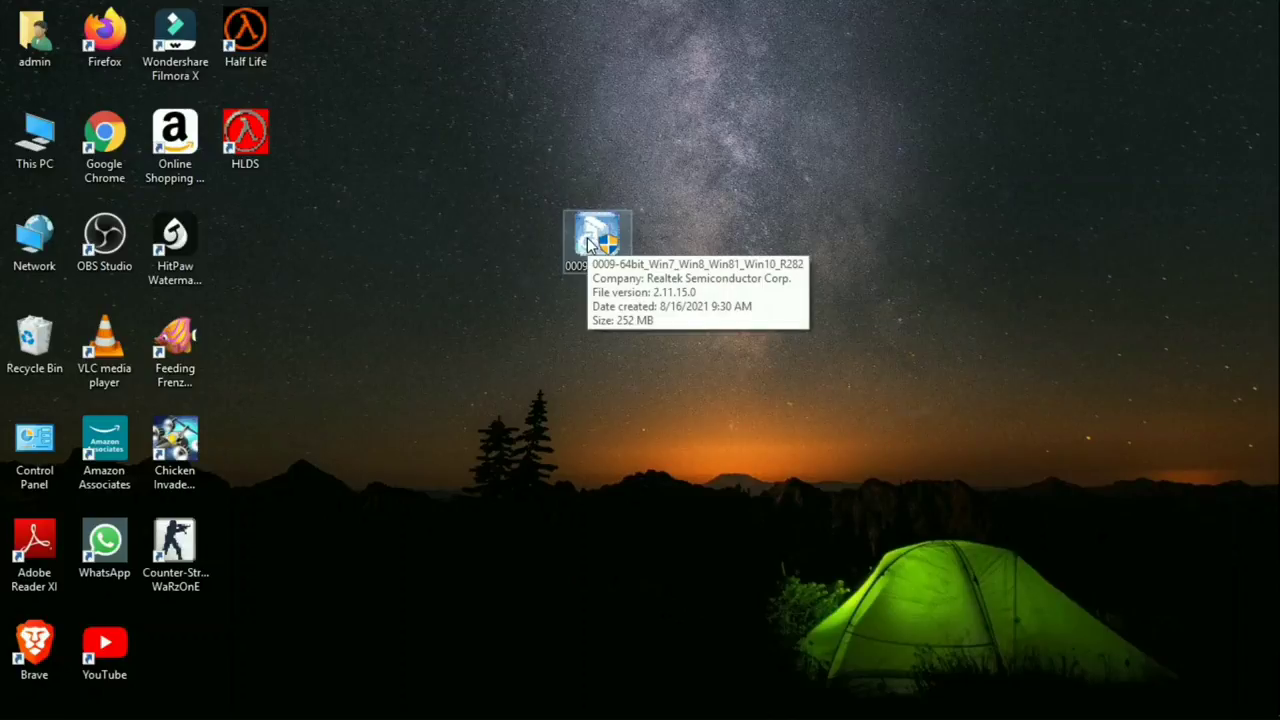
Run the 0009-64bit Realtek driver installer and continue past the welcome and Custom Installation Help pages
{"action": "double_click", "coordinate": [590, 242]}
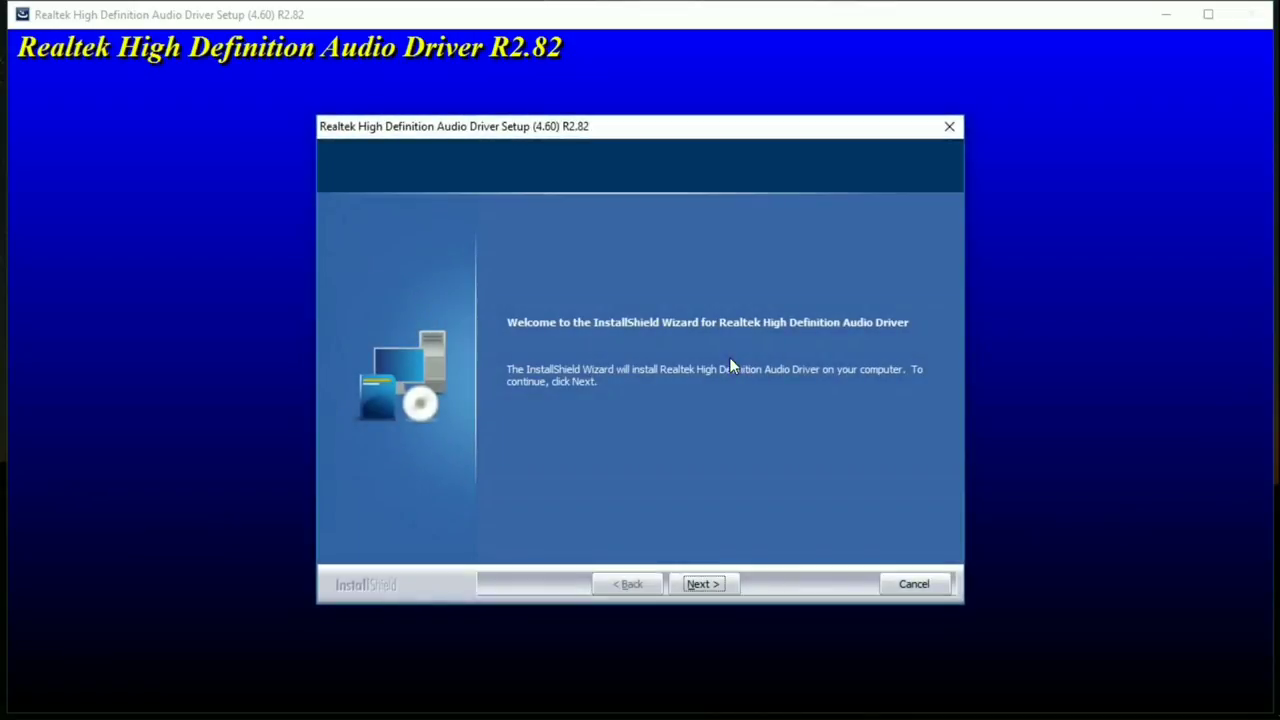
{"action": "left_click", "coordinate": [711, 587]}
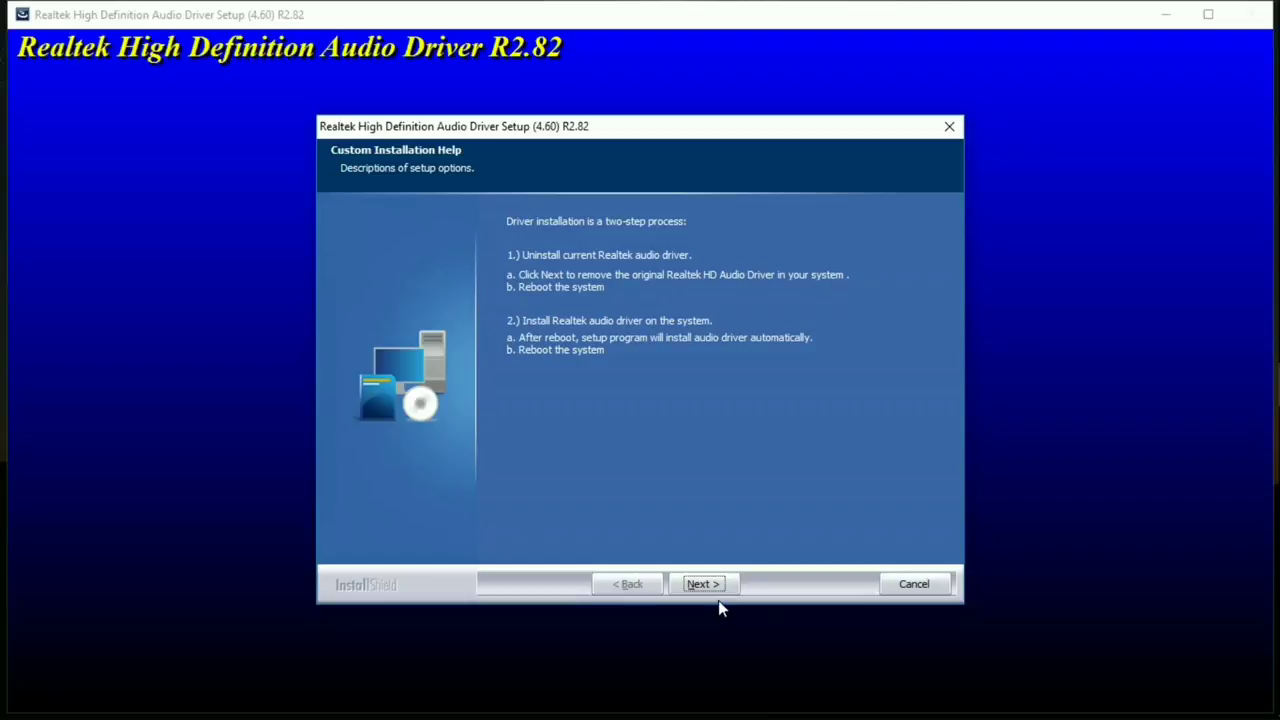
{"action": "left_click", "coordinate": [722, 586]}
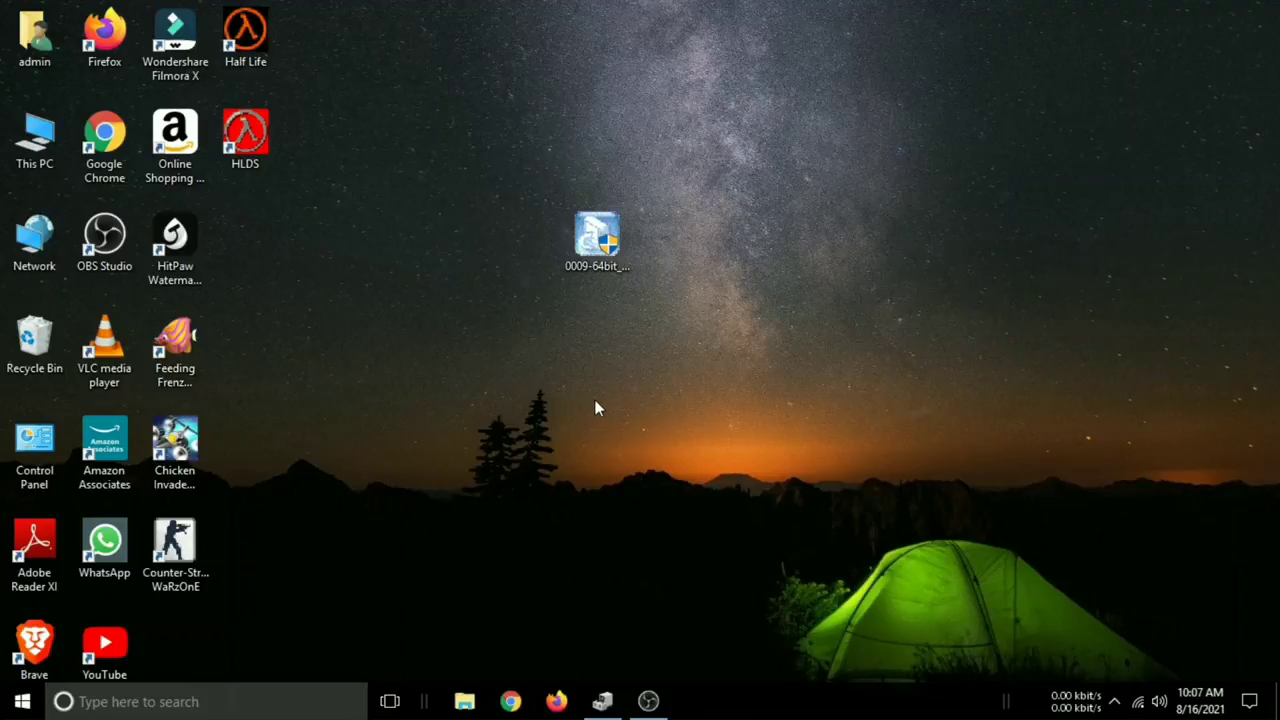
Check the audio device under Sound, video and game controllers in Device Manager, then minimize the window
{"action": "right_click", "coordinate": [22, 703]}
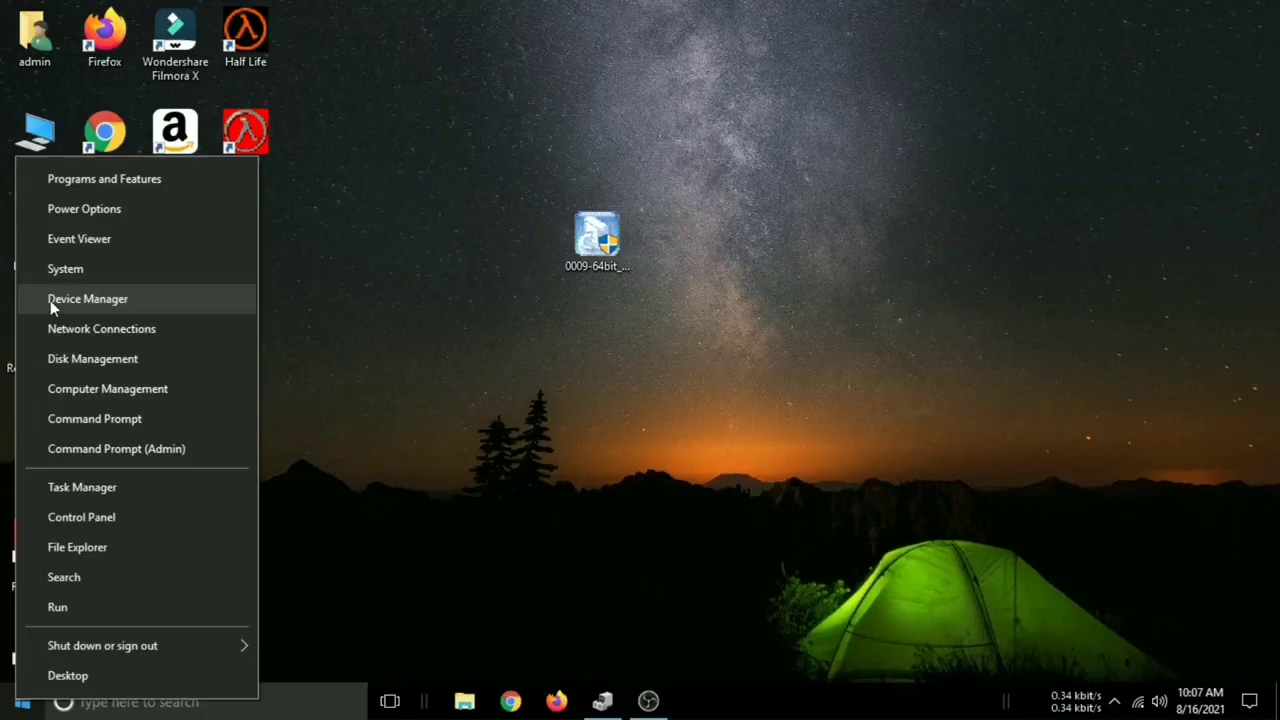
{"action": "left_click", "coordinate": [121, 301]}
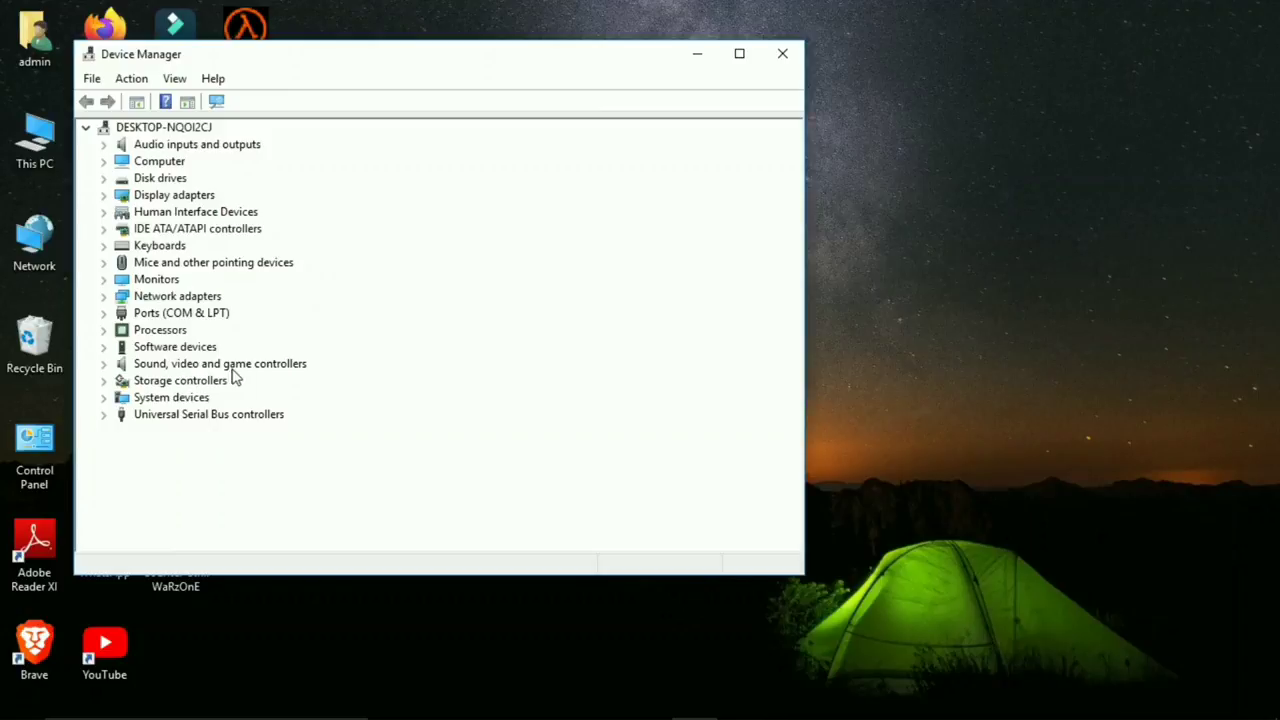
{"action": "left_click", "coordinate": [103, 364]}
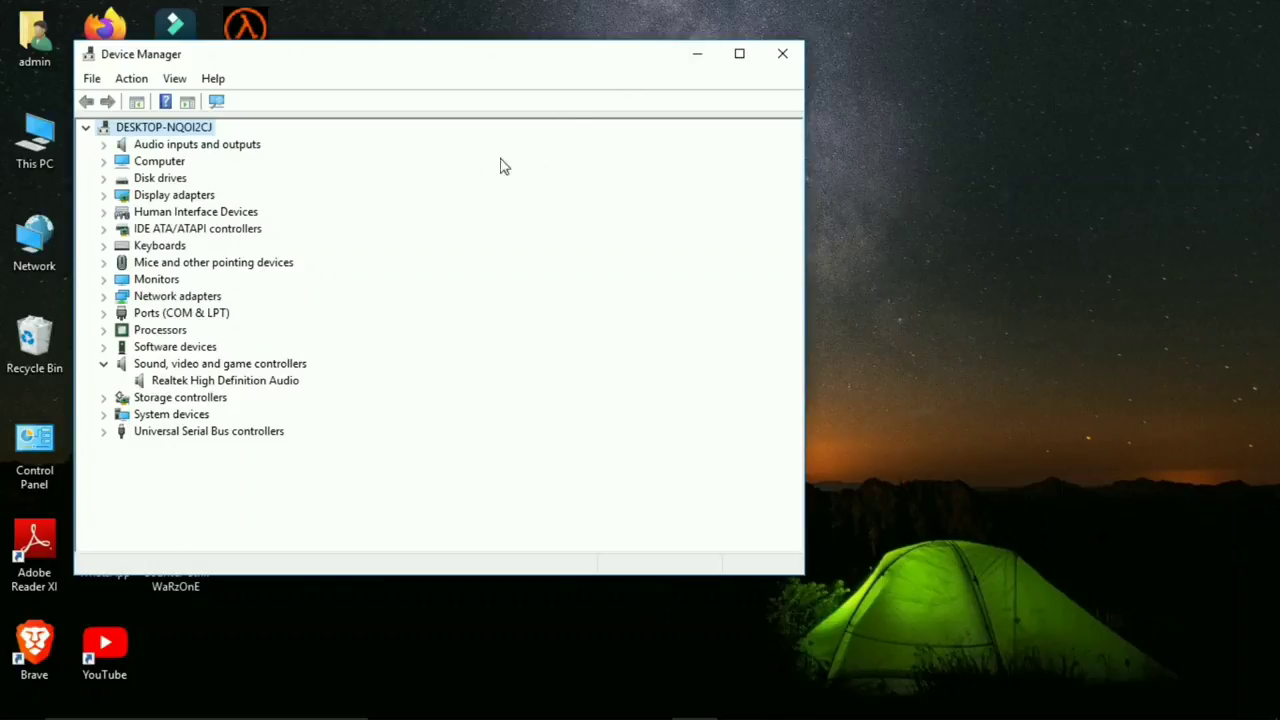
{"action": "left_click", "coordinate": [697, 53]}
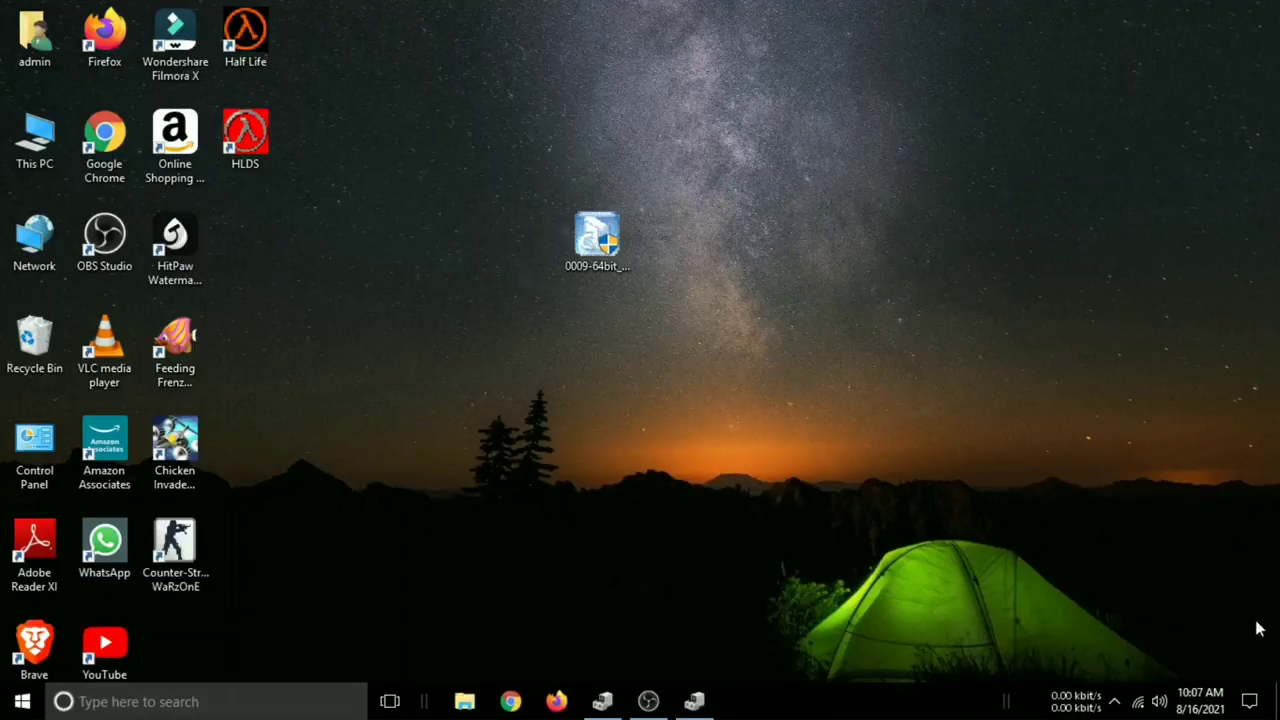
Open the Windows sound settings and view the properties of the Speakers playback device
{"action": "right_click", "coordinate": [1159, 702]}
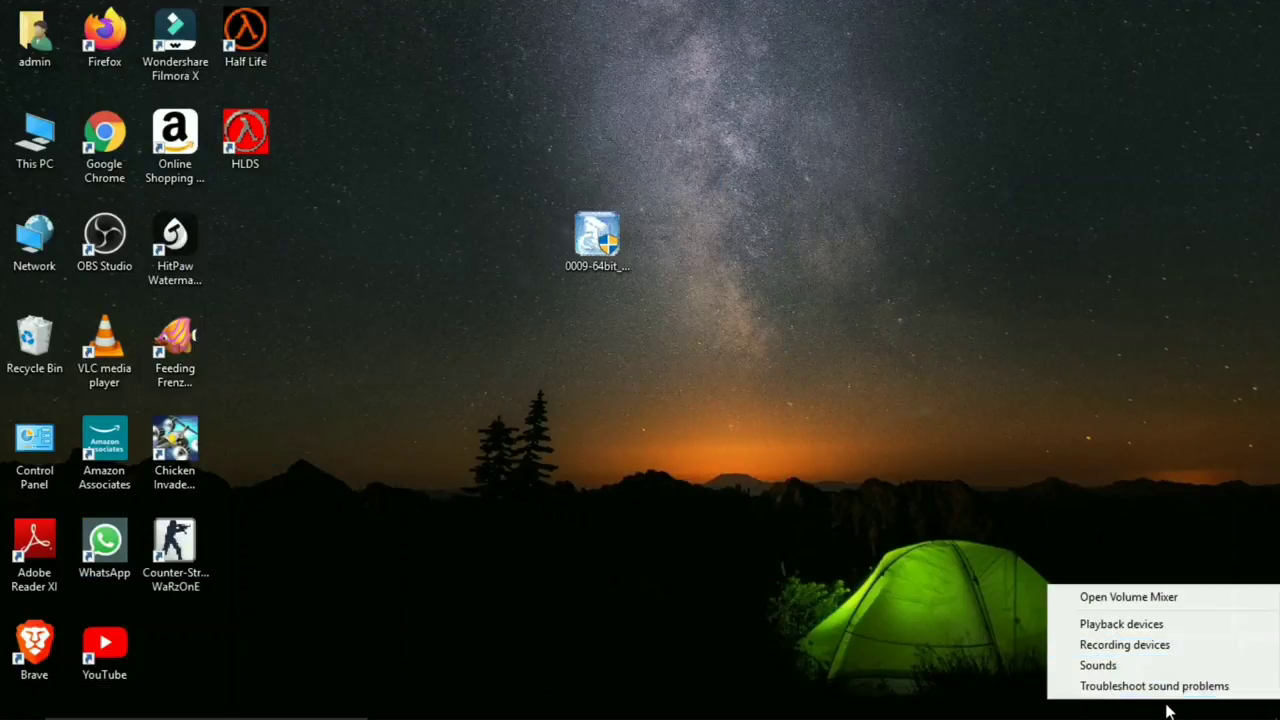
{"action": "left_click", "coordinate": [1127, 667]}
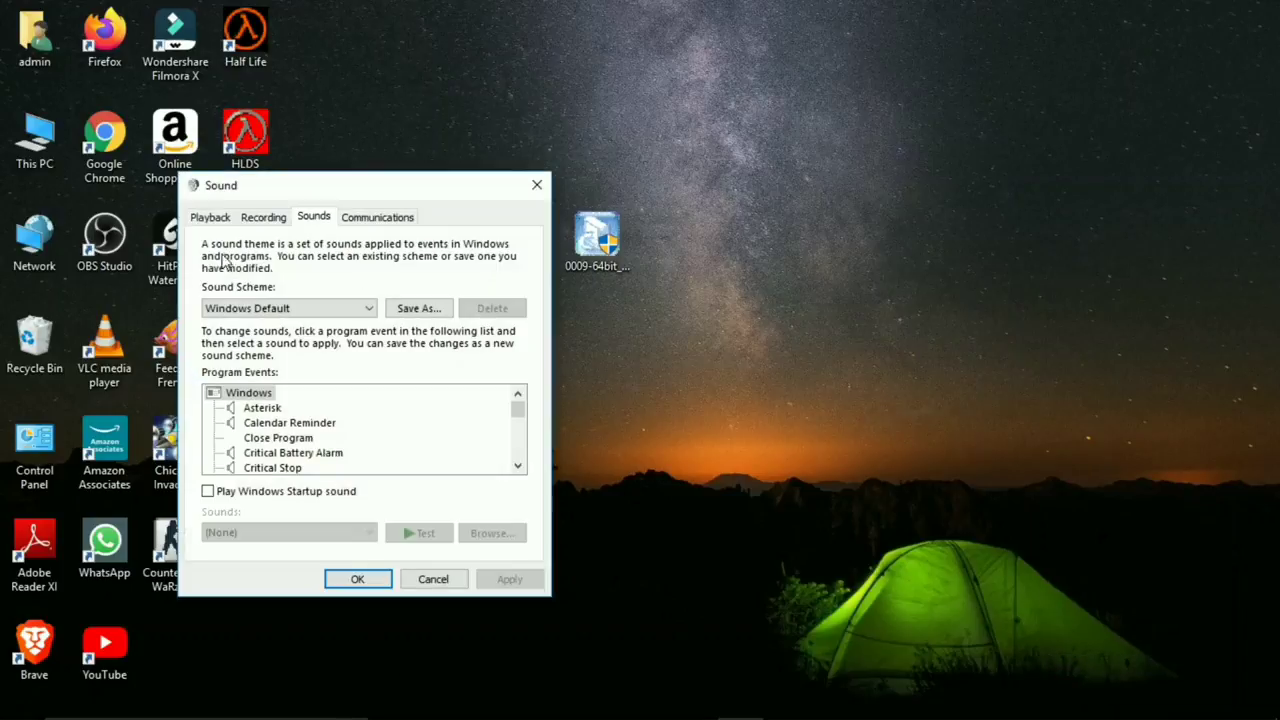
{"action": "left_click", "coordinate": [218, 220]}
{"action": "left_click", "coordinate": [243, 271]}
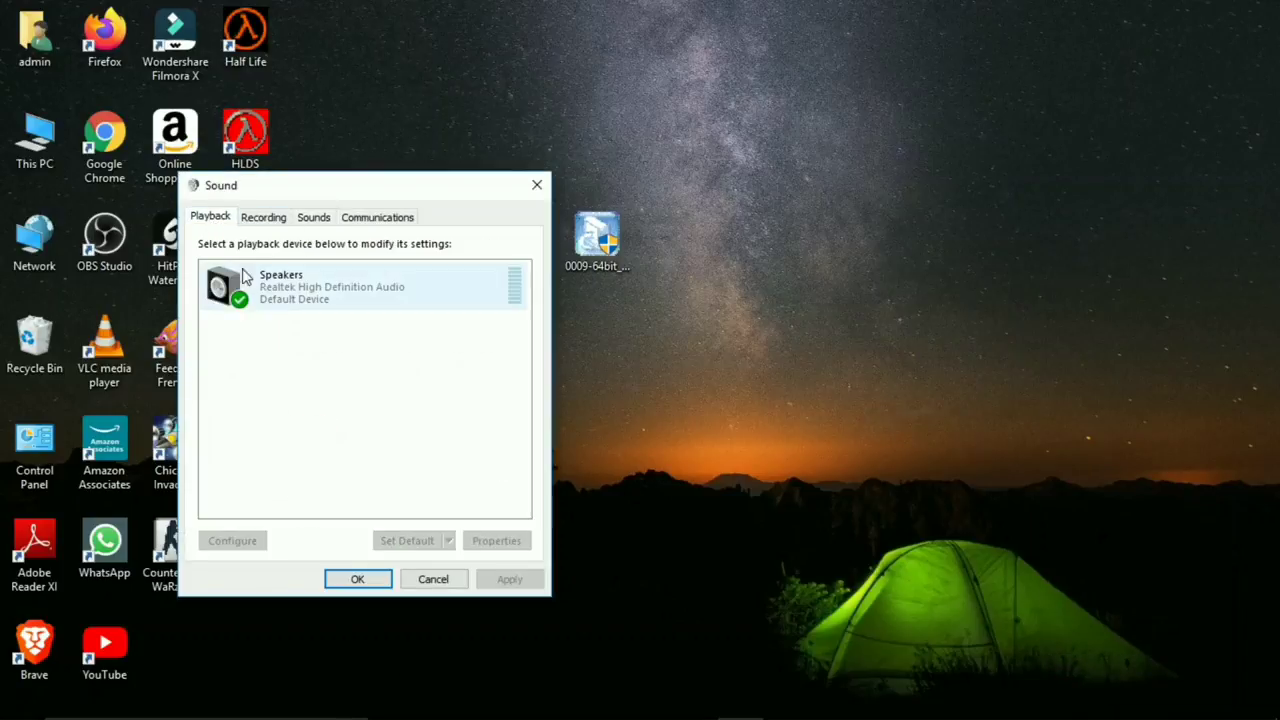
{"action": "right_click", "coordinate": [289, 295]}
{"action": "left_click", "coordinate": [378, 442]}
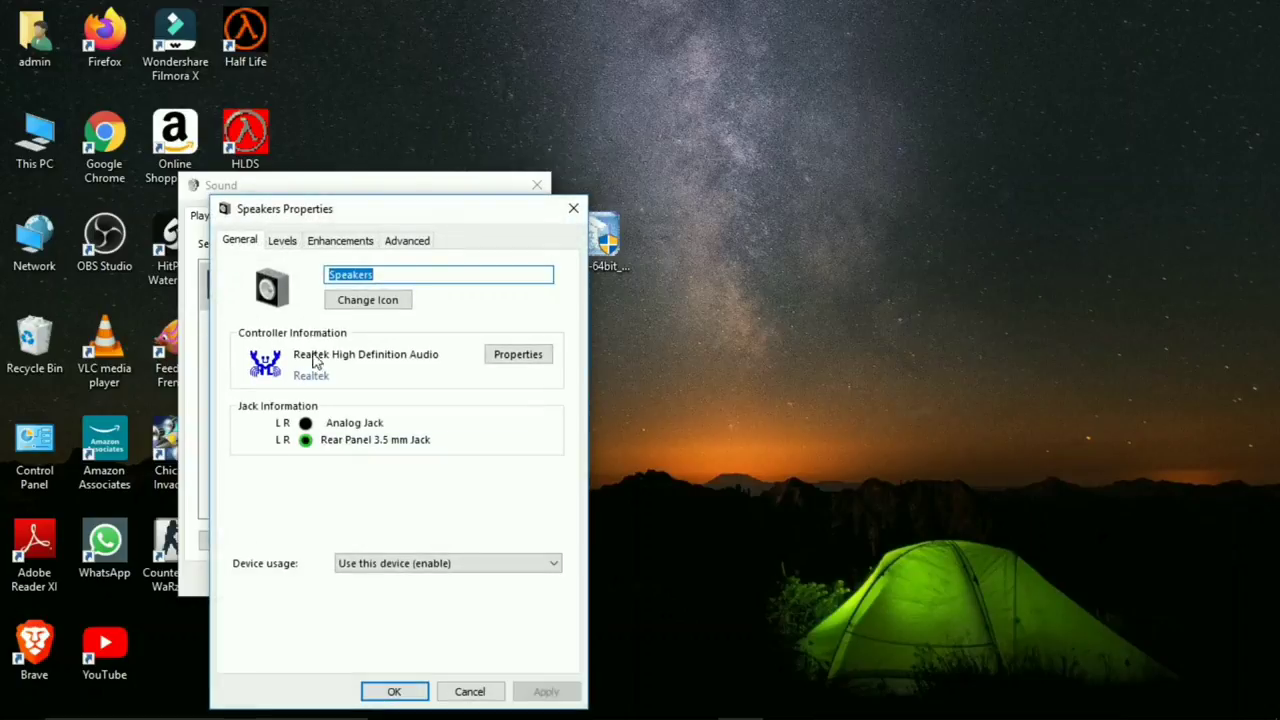